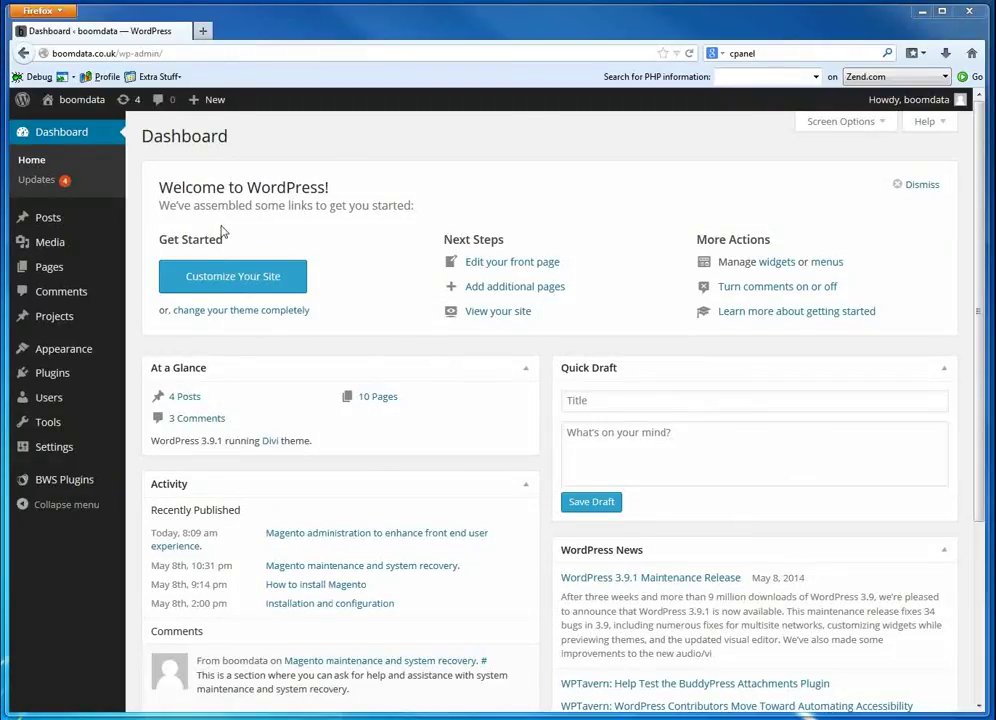
Visit the live site and open its 'Magento technical training and user training.' page.
mouse_move(73, 271)
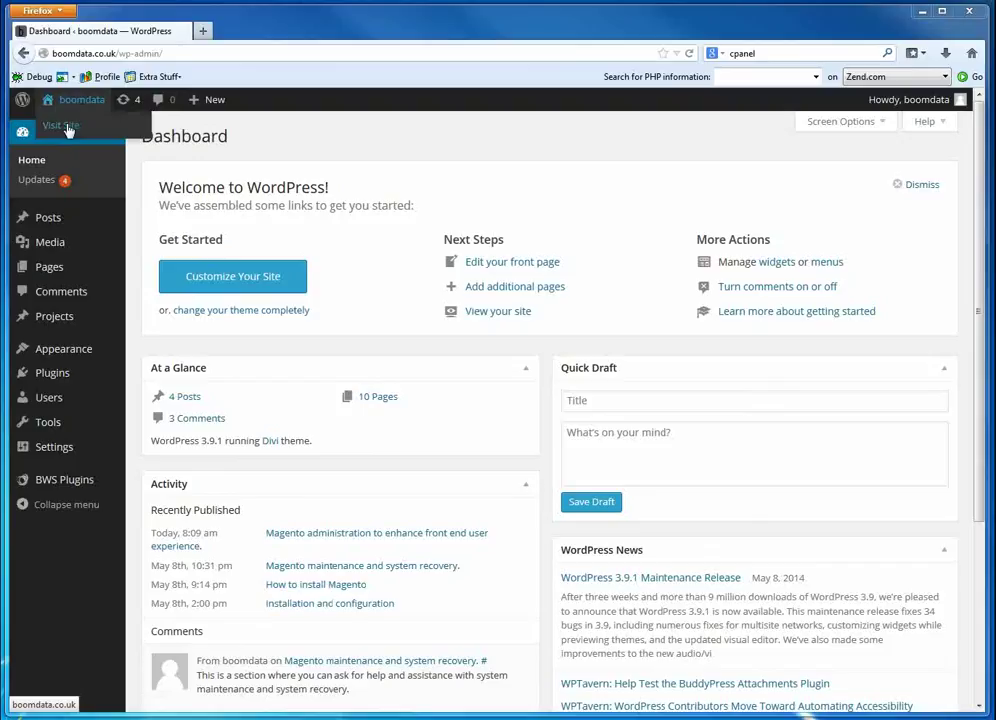
left_click(68, 127)
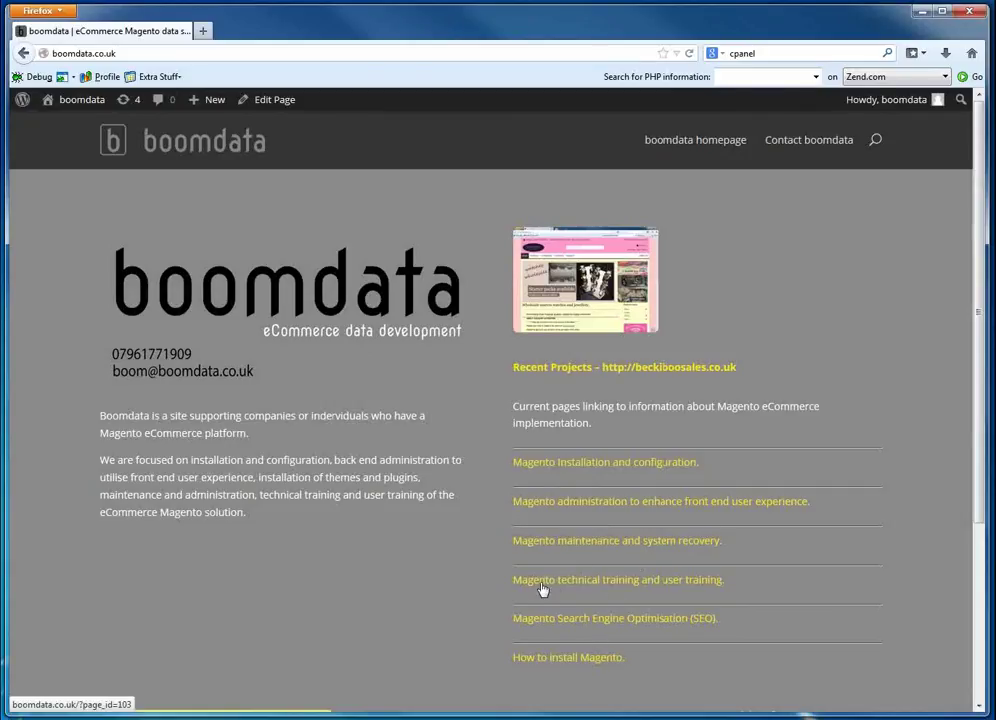
left_click(694, 586)
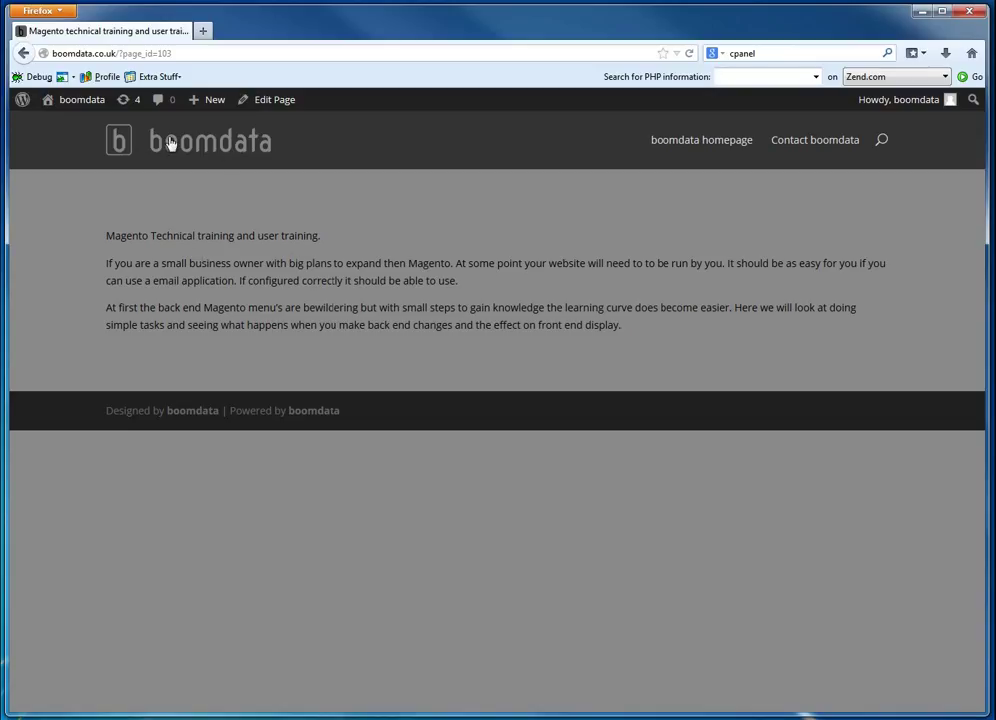
Return to the Dashboard and open Pages > All Pages, scrolling down to the training page.
mouse_move(95, 110)
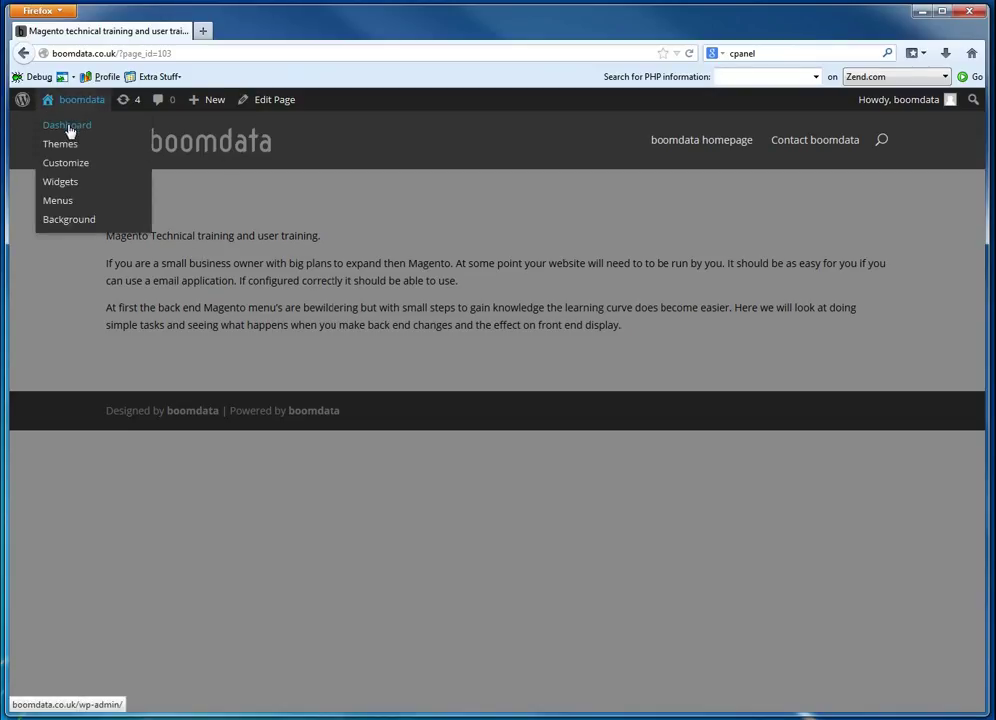
left_click(69, 131)
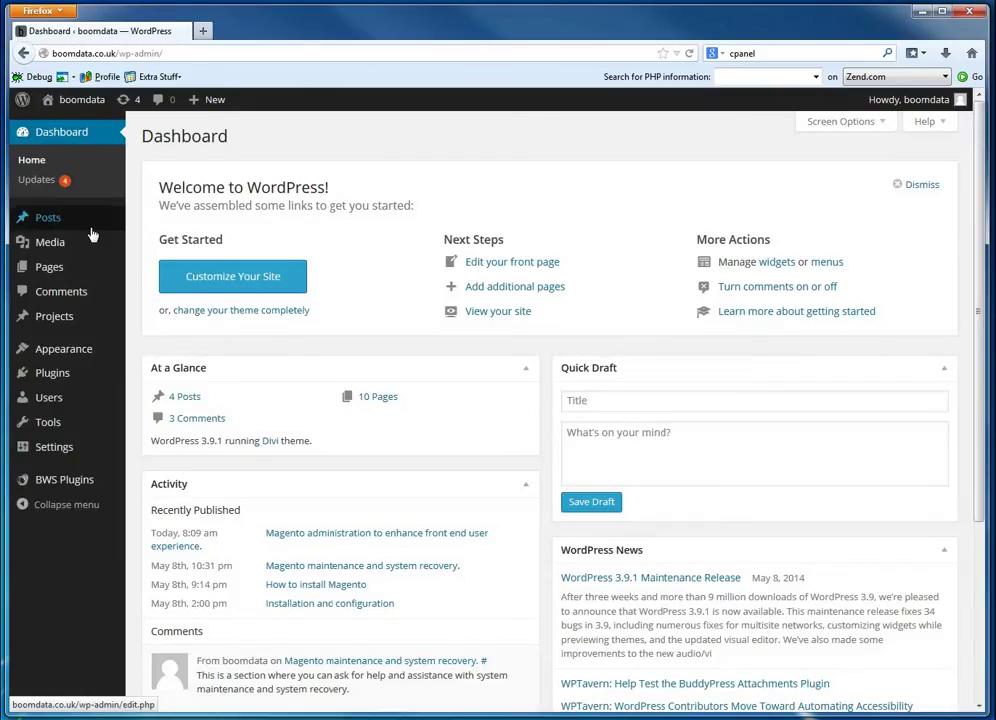
mouse_move(91, 258)
mouse_move(64, 270)
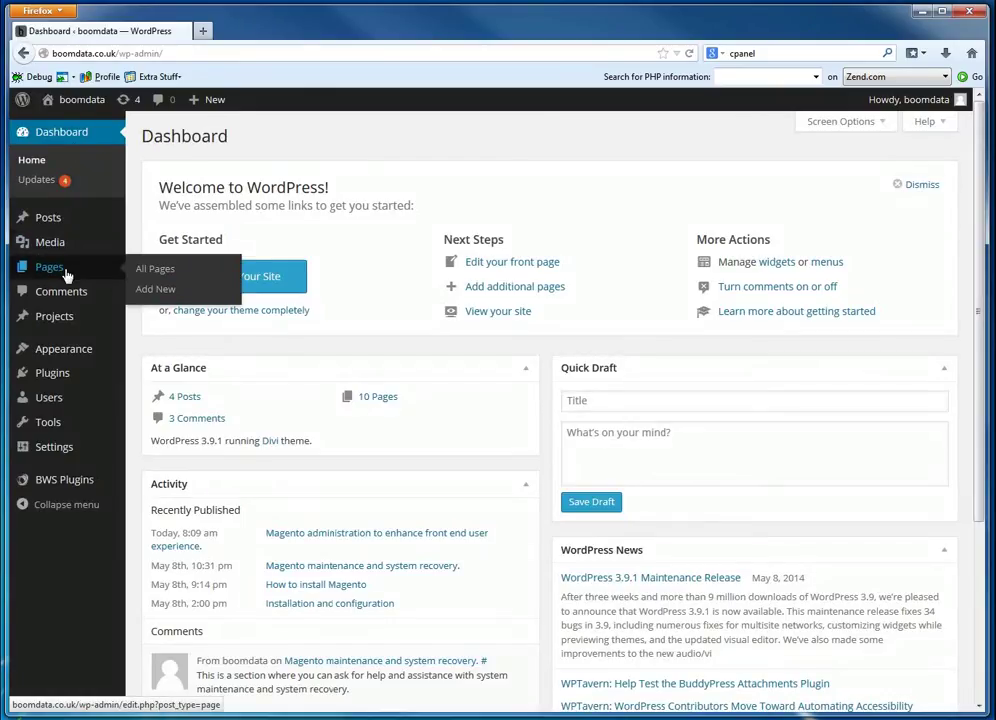
left_click(165, 272)
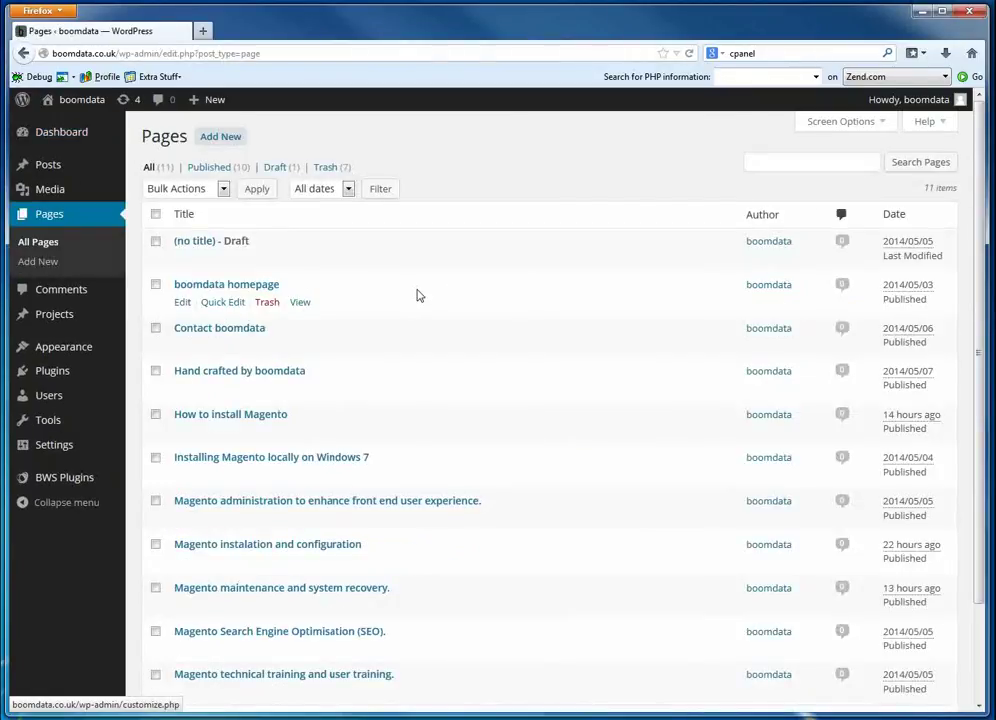
scroll(398, 311, "down", 2)
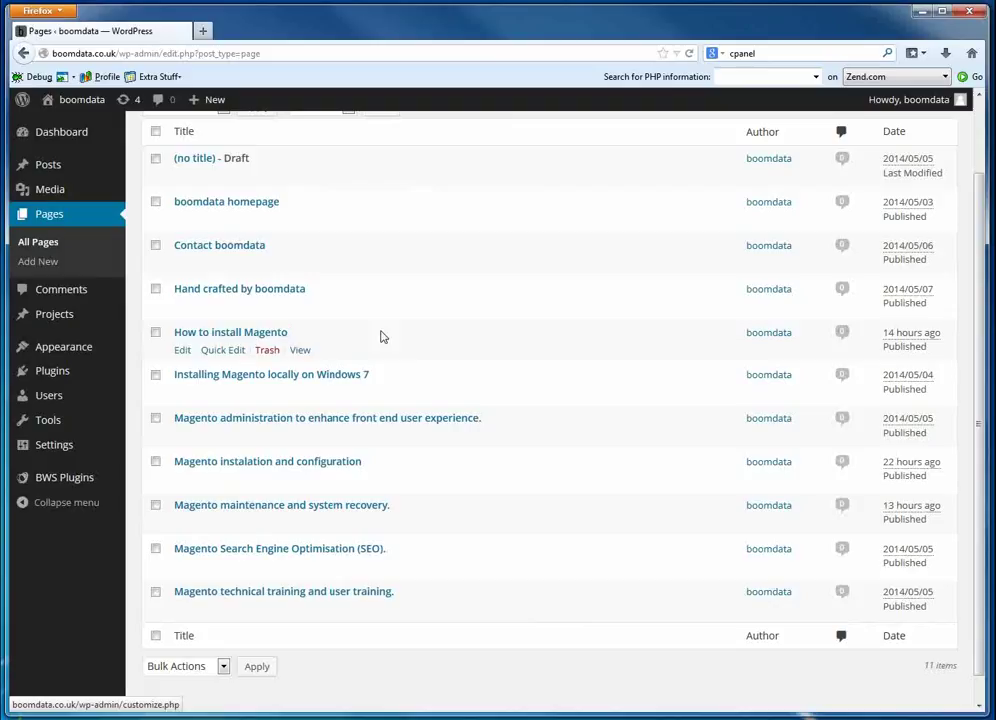
Edit the Magento training page and add a row with a 1/4 + 3/4 column layout.
left_click(358, 592)
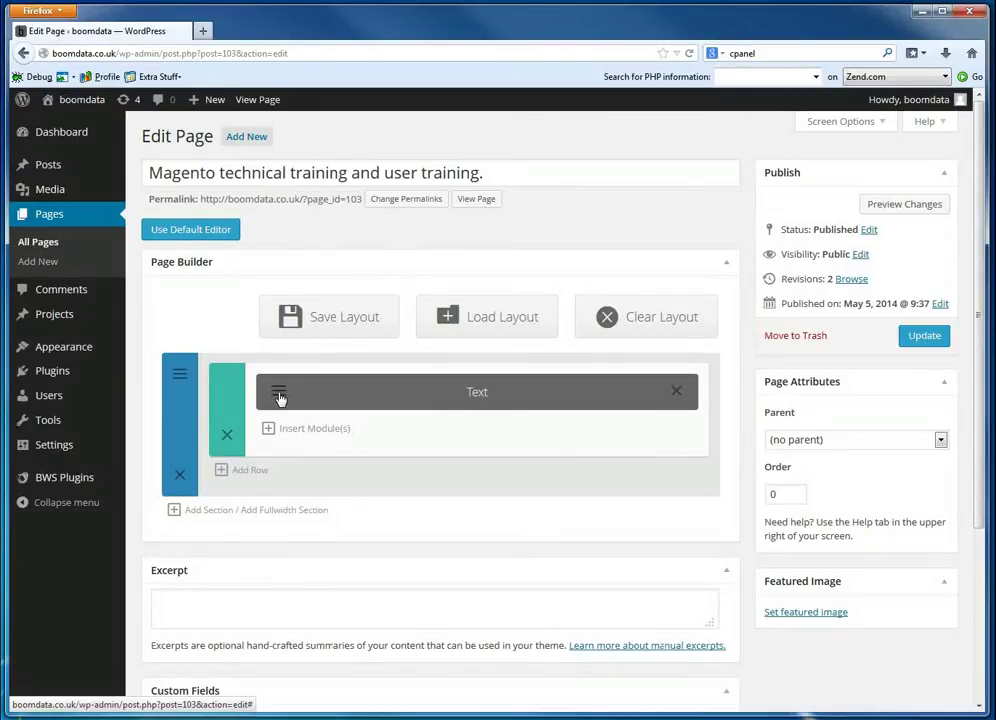
left_click(221, 469)
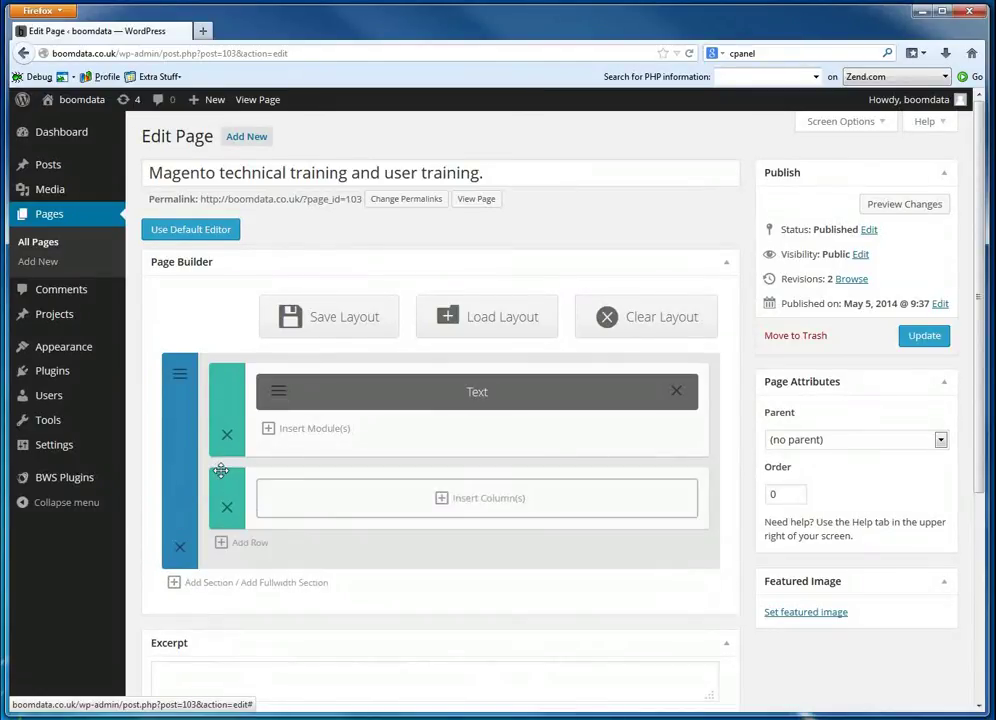
left_click(442, 502)
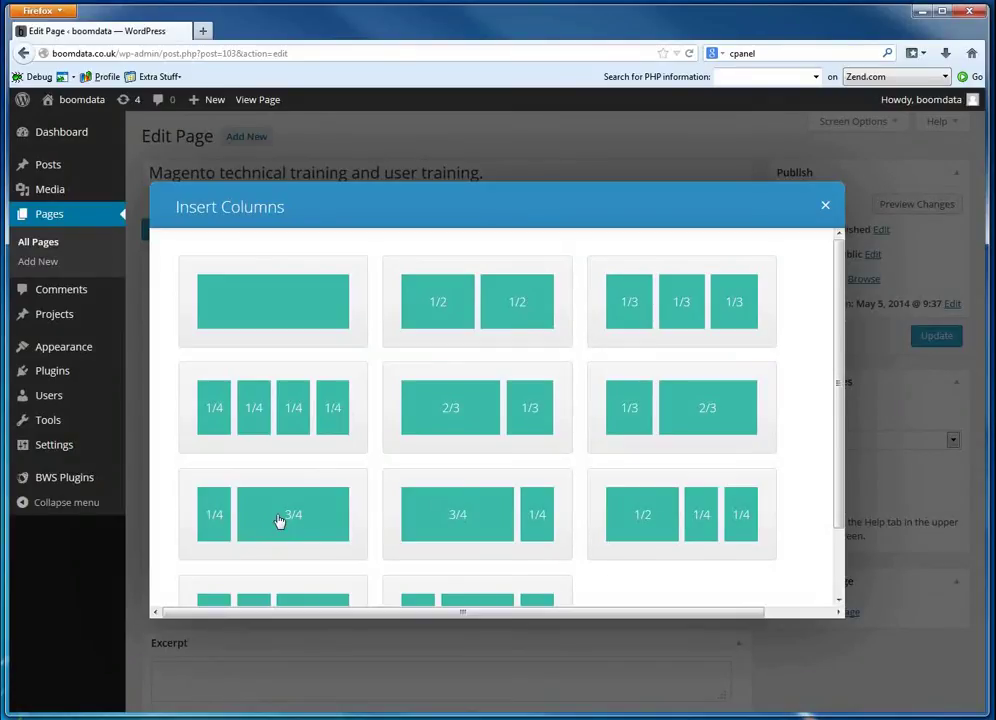
left_click(218, 520)
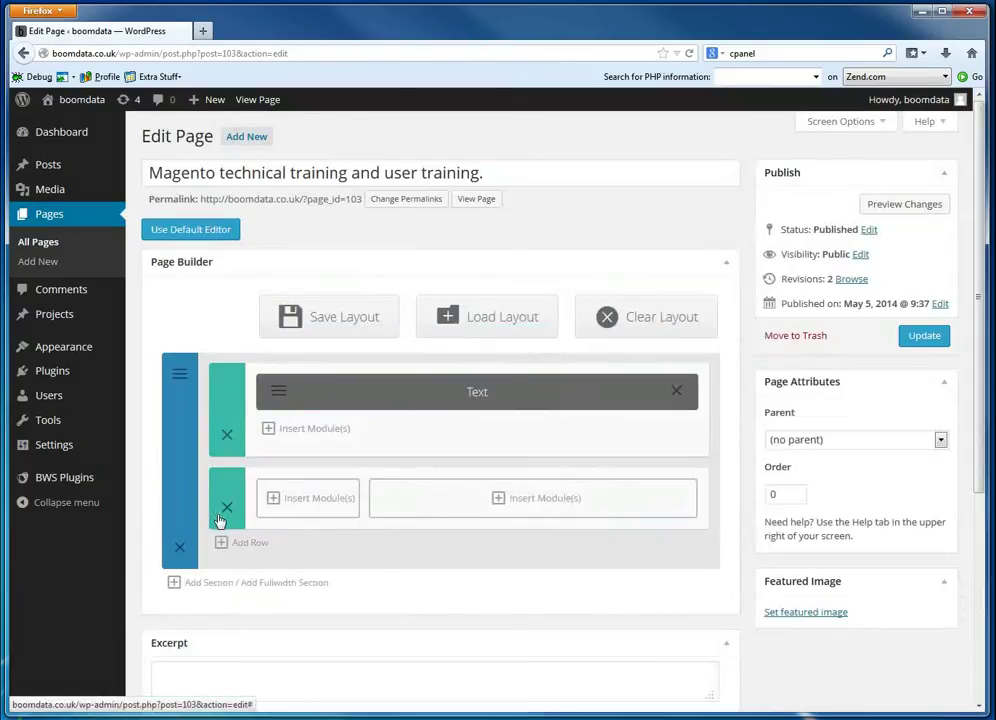
Add an Image module with the Magento Installation Service picture to the 1/4 column and save it.
left_click(275, 503)
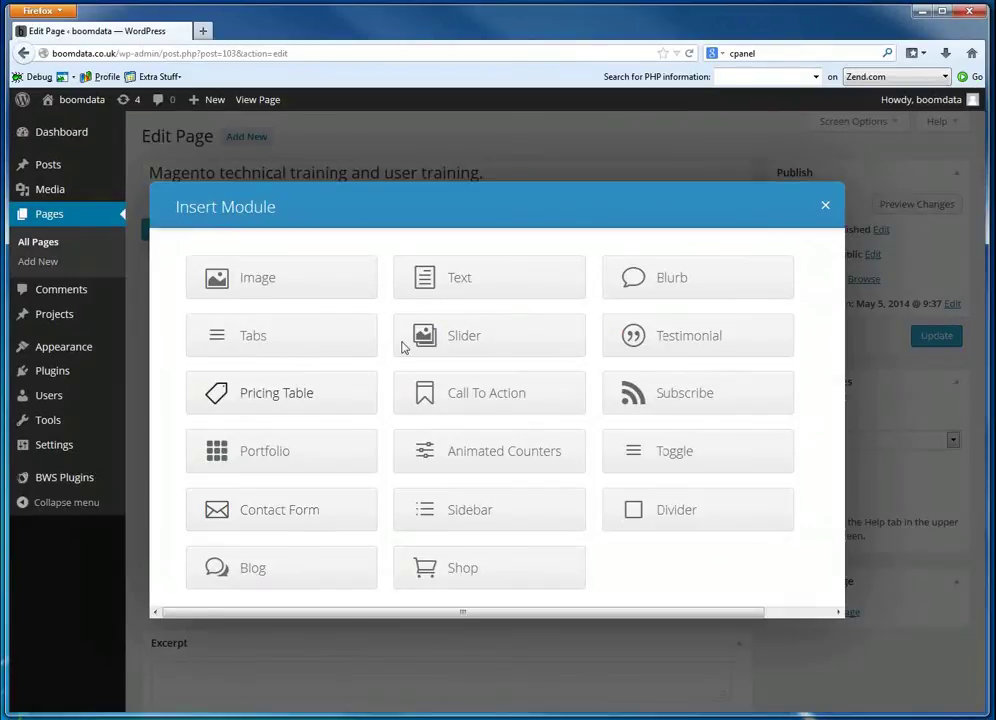
left_click(251, 283)
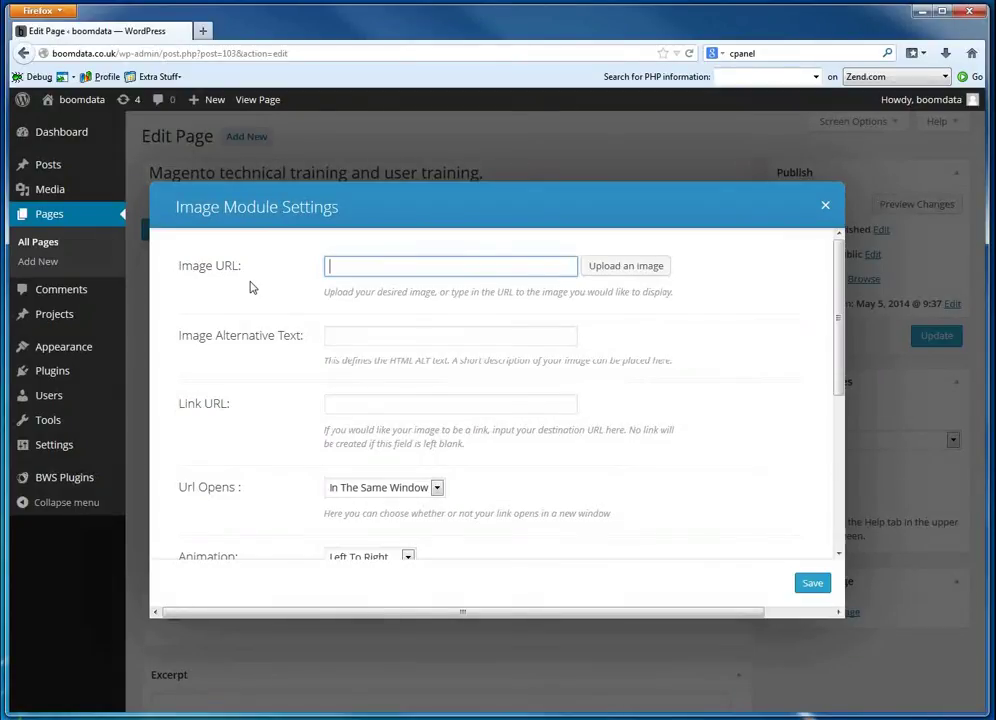
left_click(626, 272)
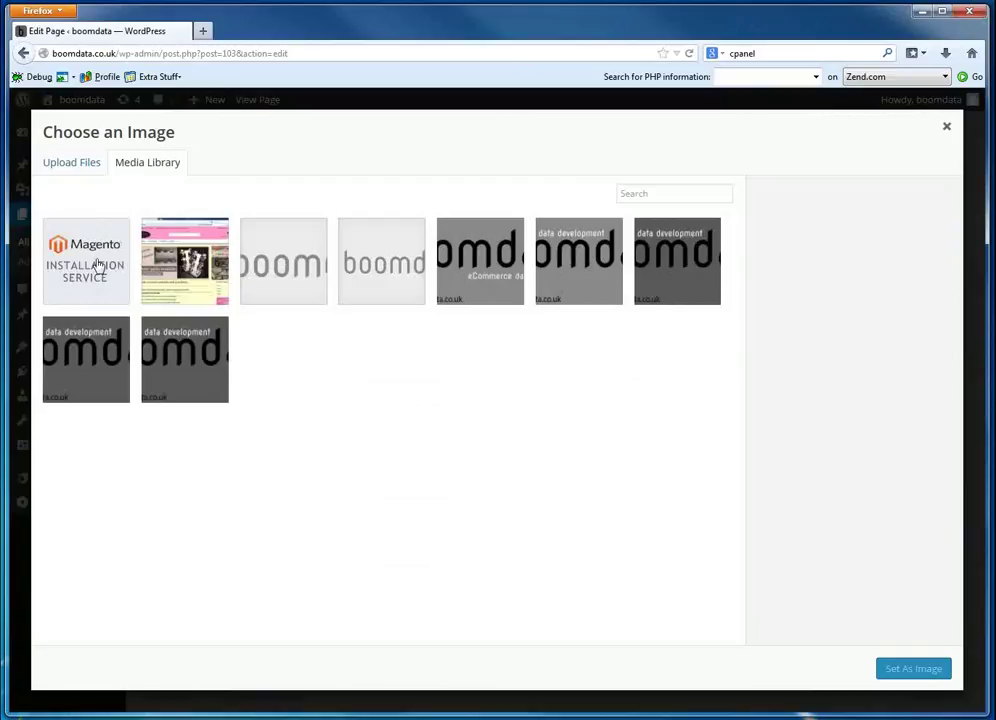
left_click(100, 265)
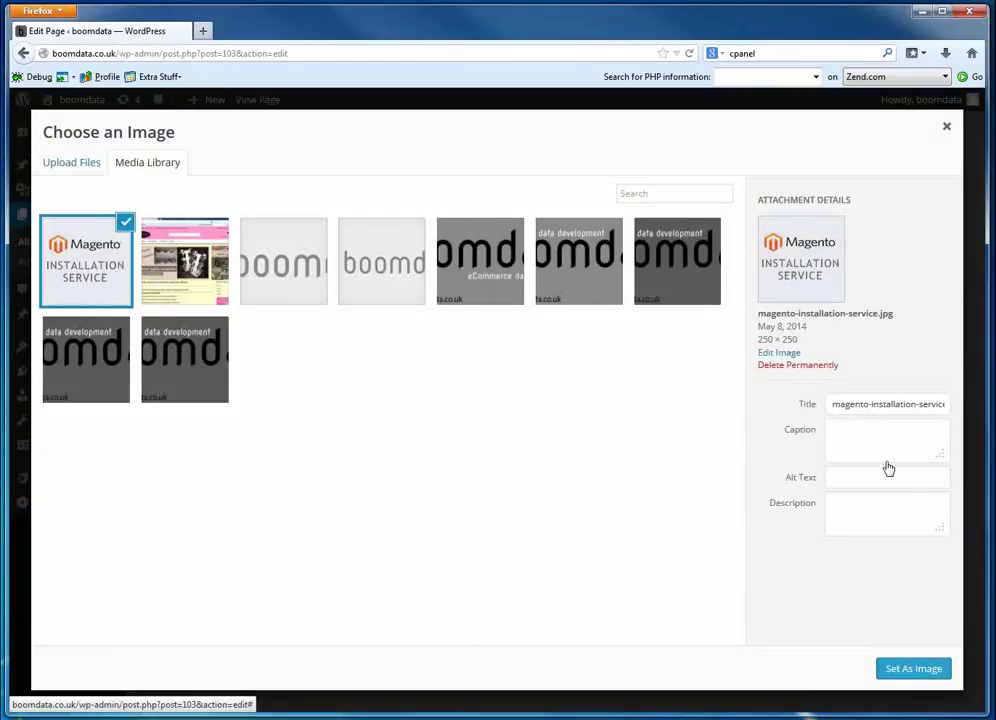
left_click(911, 669)
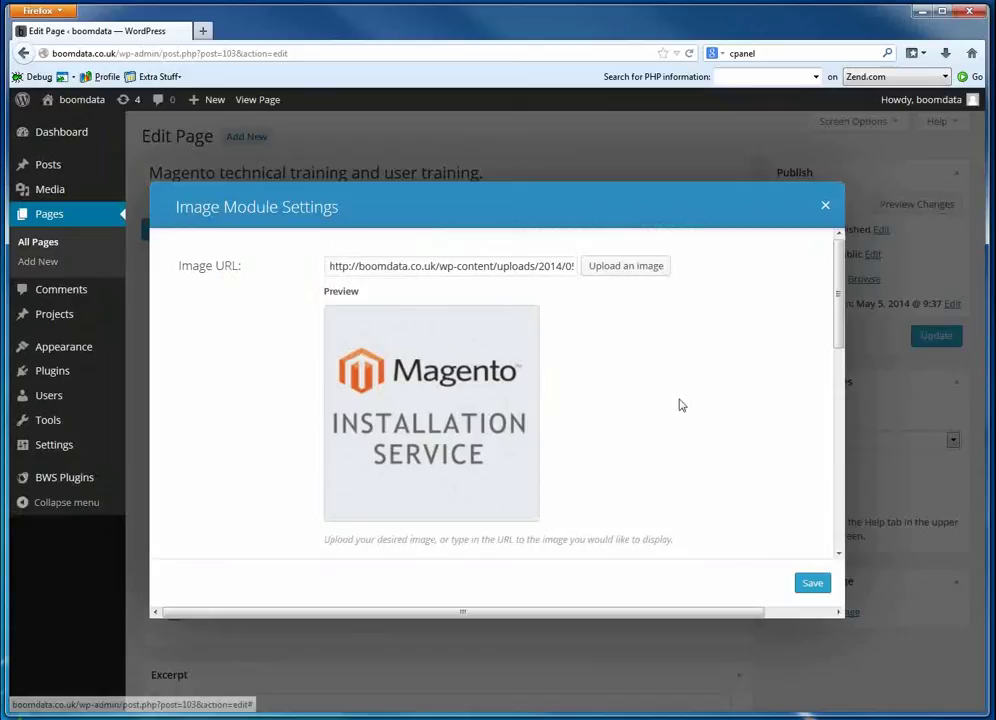
scroll(711, 447, "down", 5)
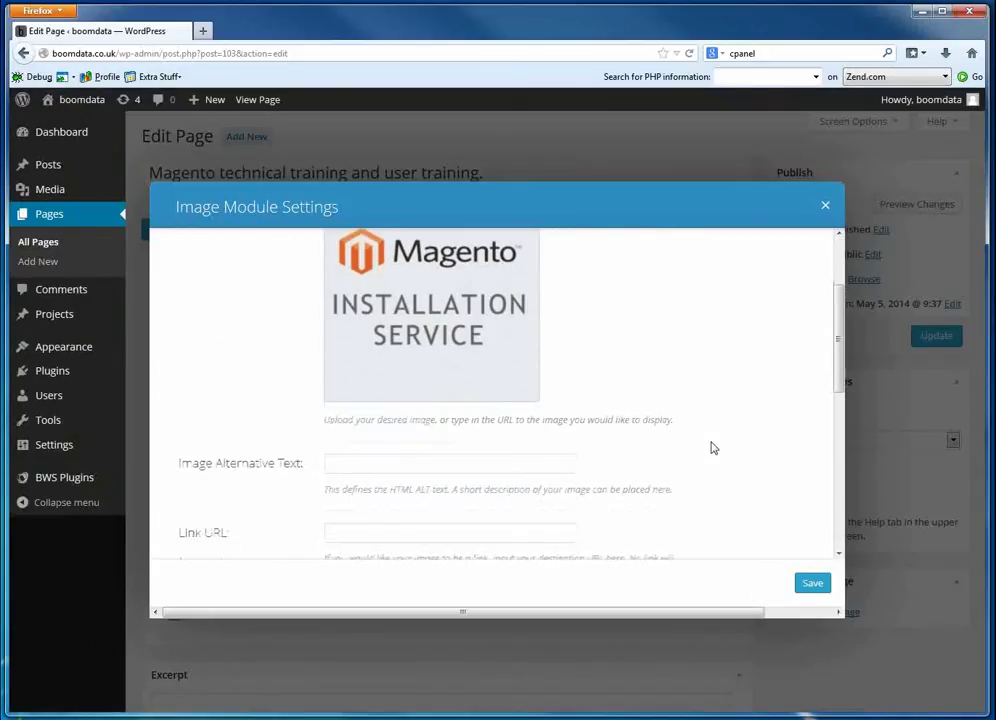
scroll(711, 447, "up", 4)
scroll(711, 447, "down", 4)
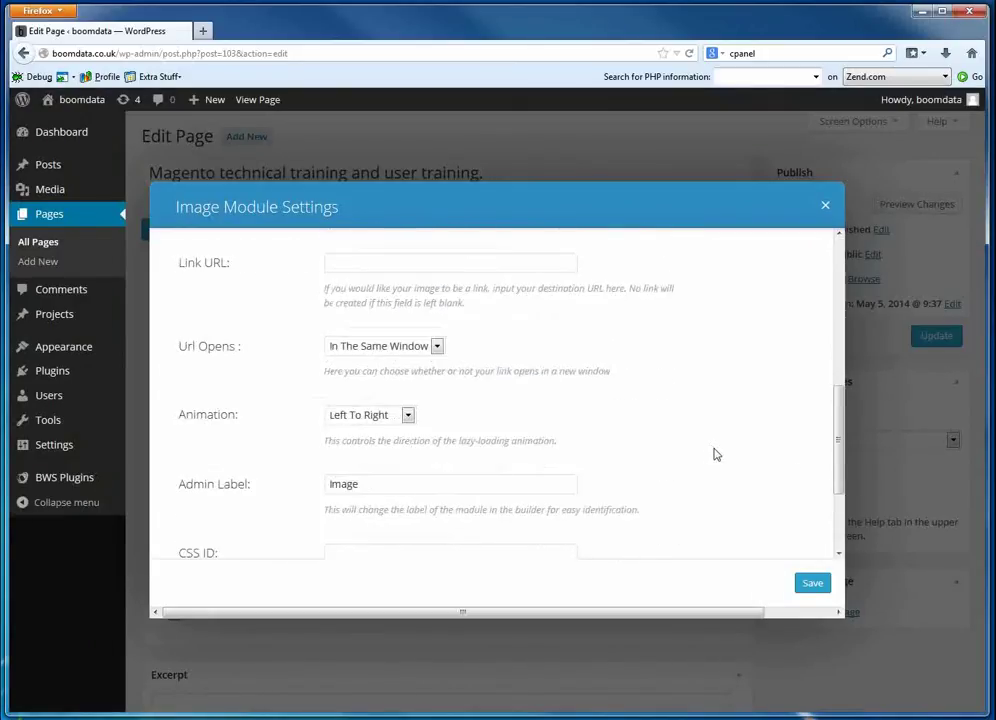
left_click(811, 582)
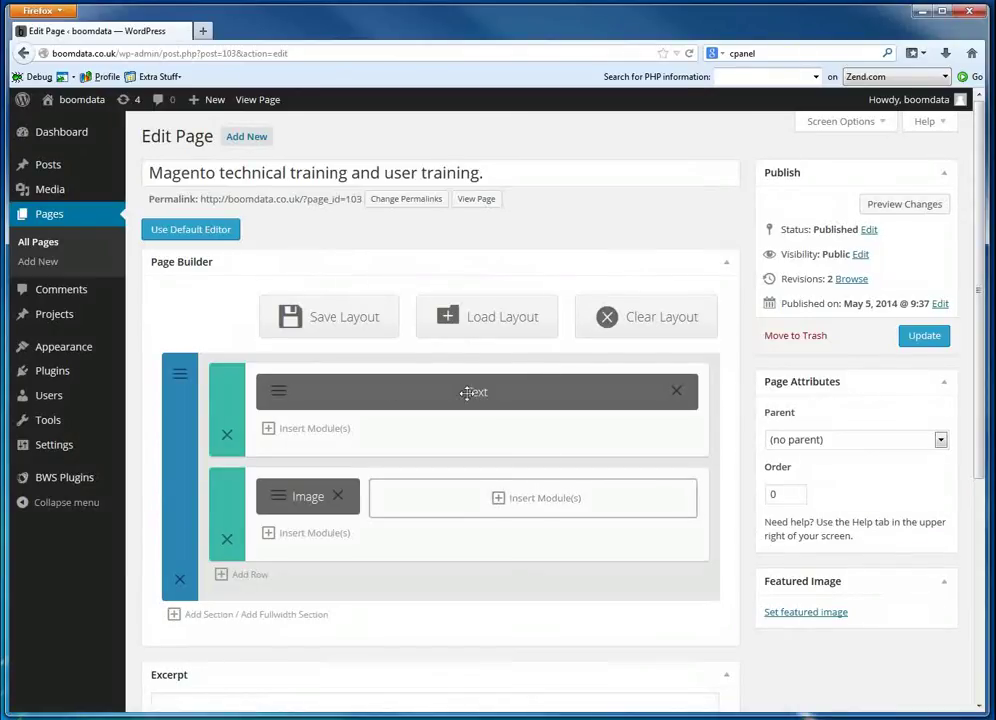
Copy the training paragraphs from the existing Text module, then close its settings unchanged.
left_click(494, 446)
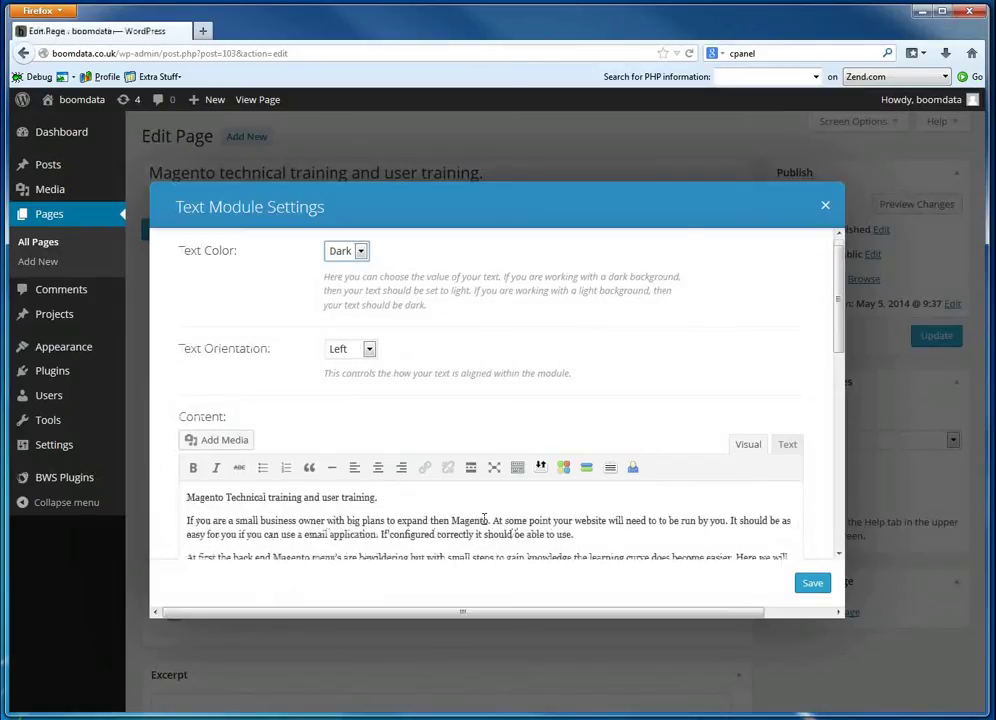
scroll(484, 518, "down", 3)
left_click_drag(691, 431, 188, 355)
key("ctrl+c")
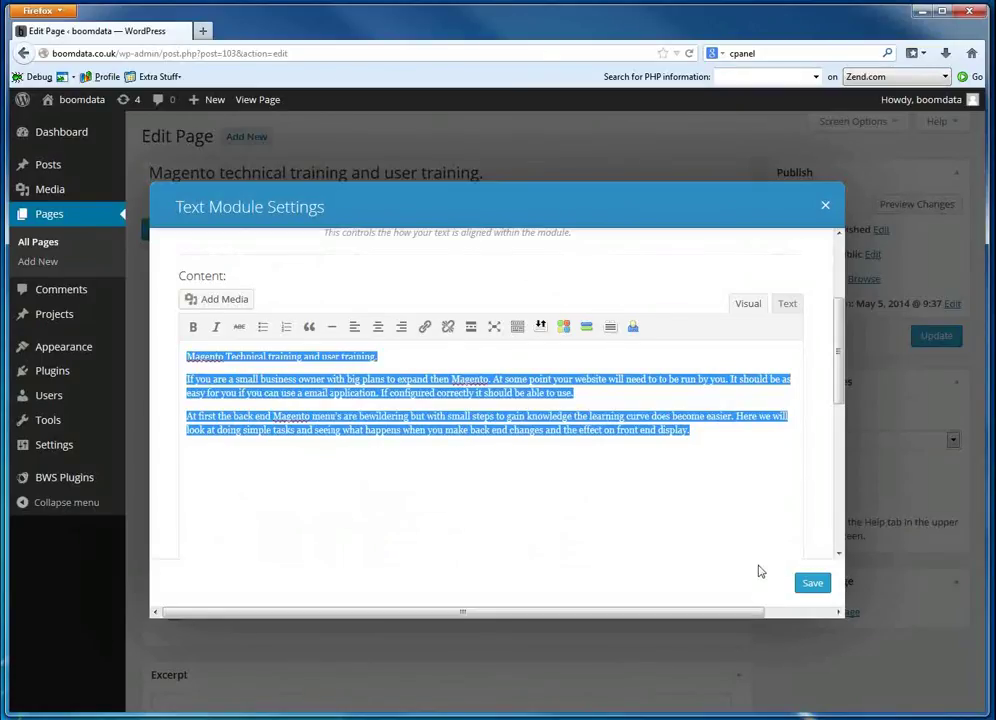
left_click(823, 209)
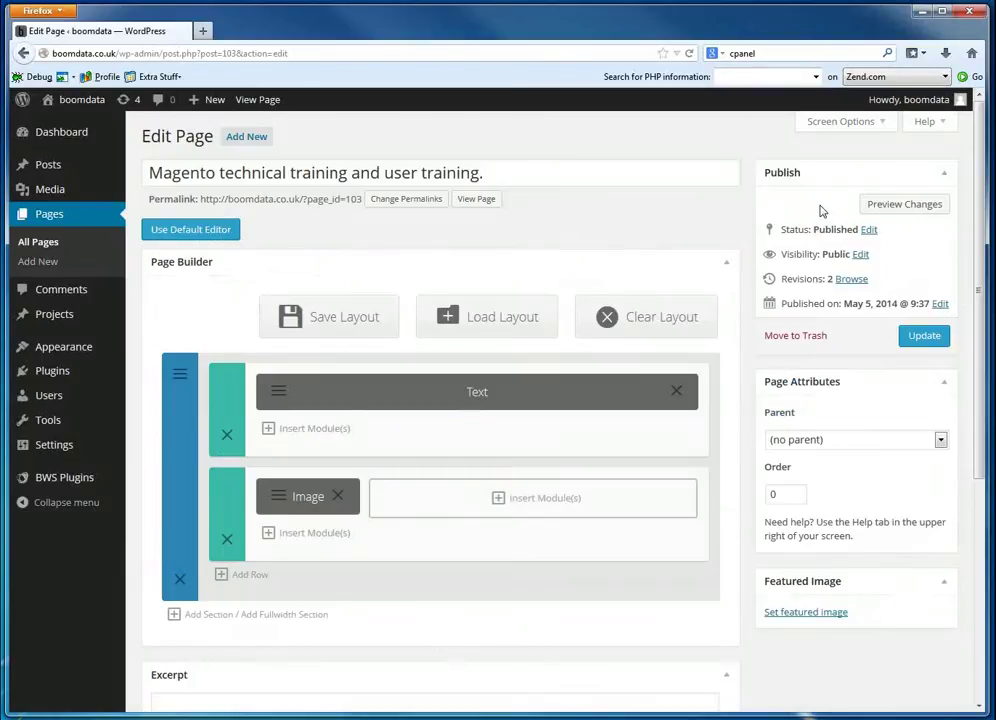
Add a Text module to the 3/4 column with the pasted paragraphs, Light text colour, and save.
left_click(498, 499)
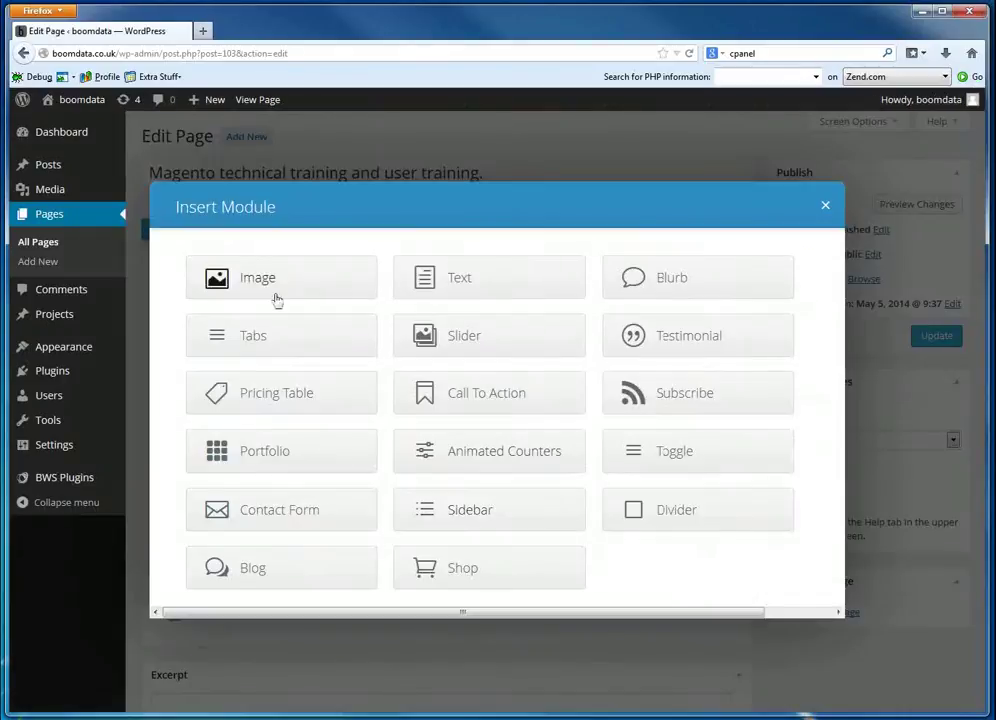
left_click(430, 282)
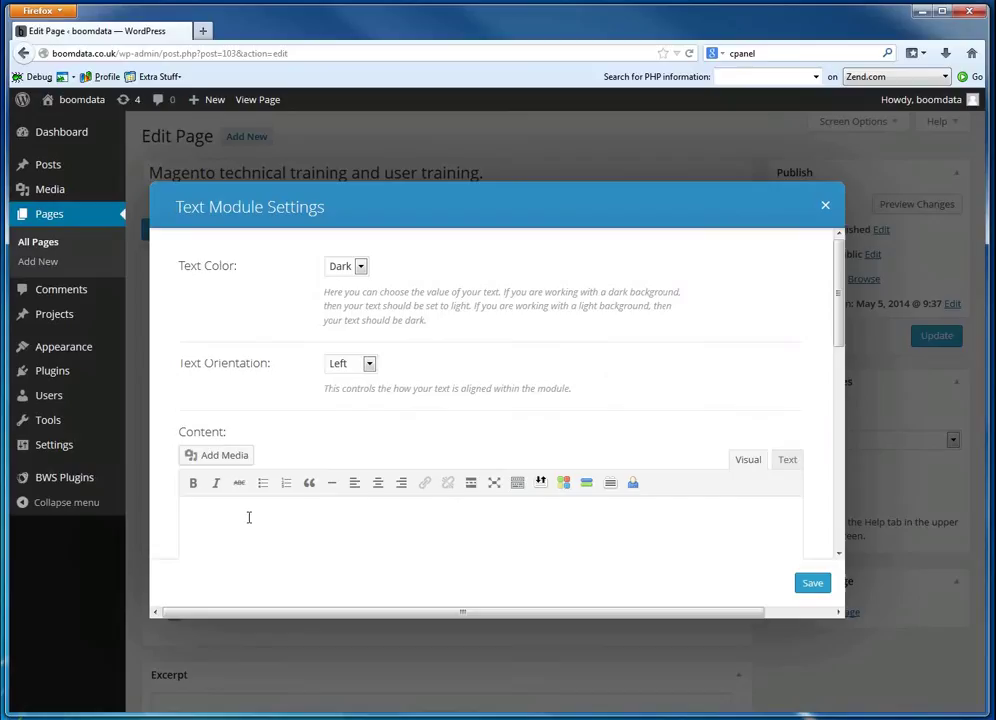
key("ctrl+v")
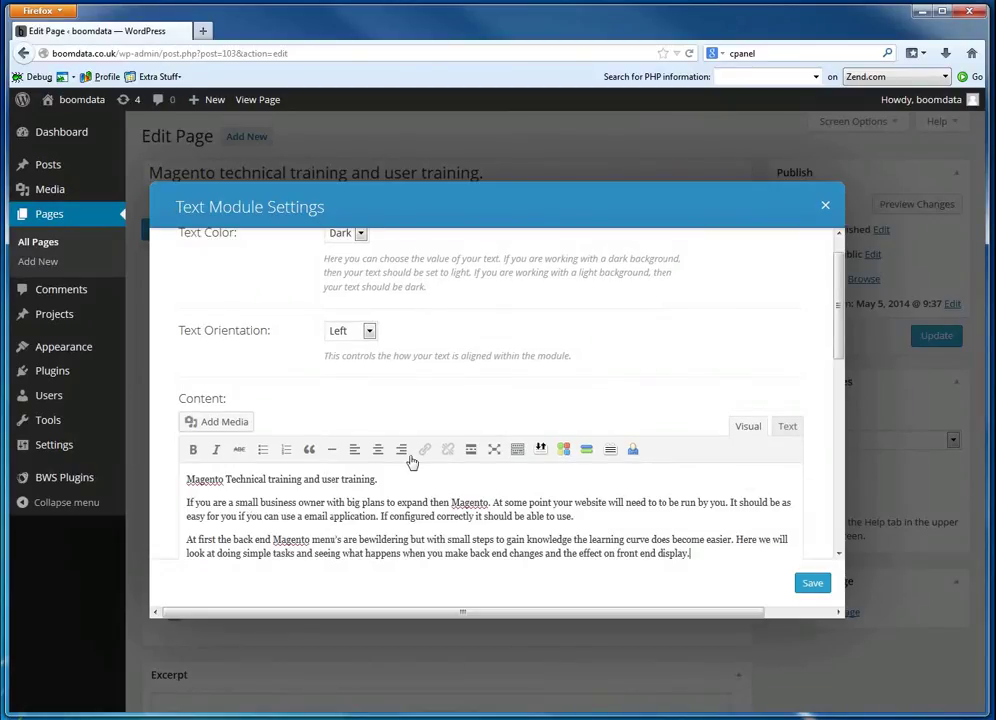
scroll(526, 388, "up", 1)
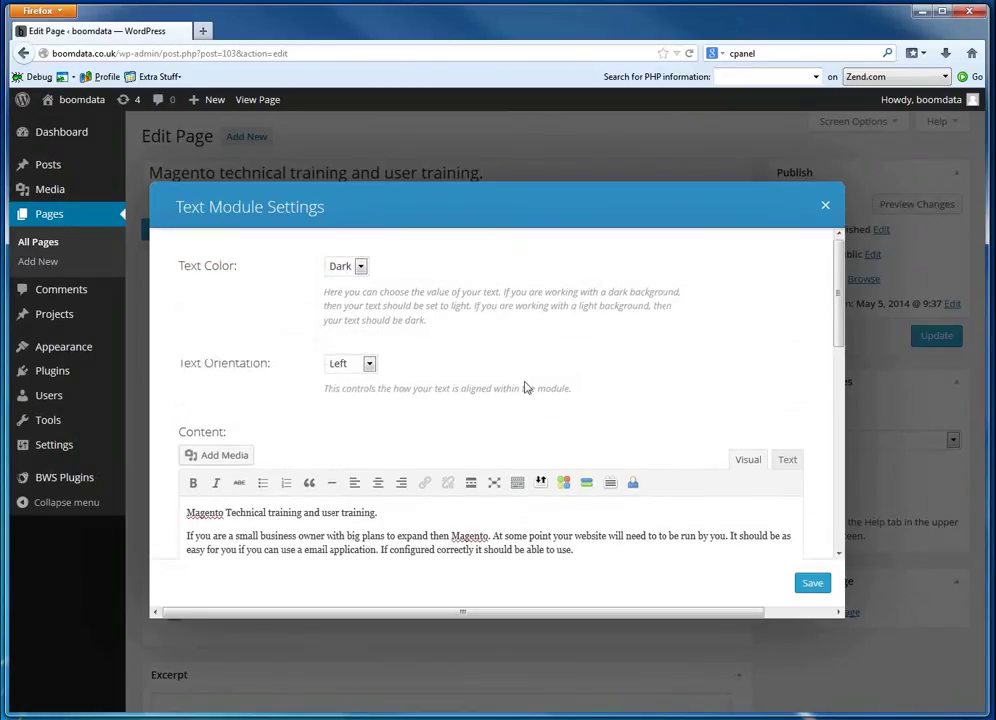
left_click(360, 266)
left_click(361, 302)
scroll(518, 395, "down", 8)
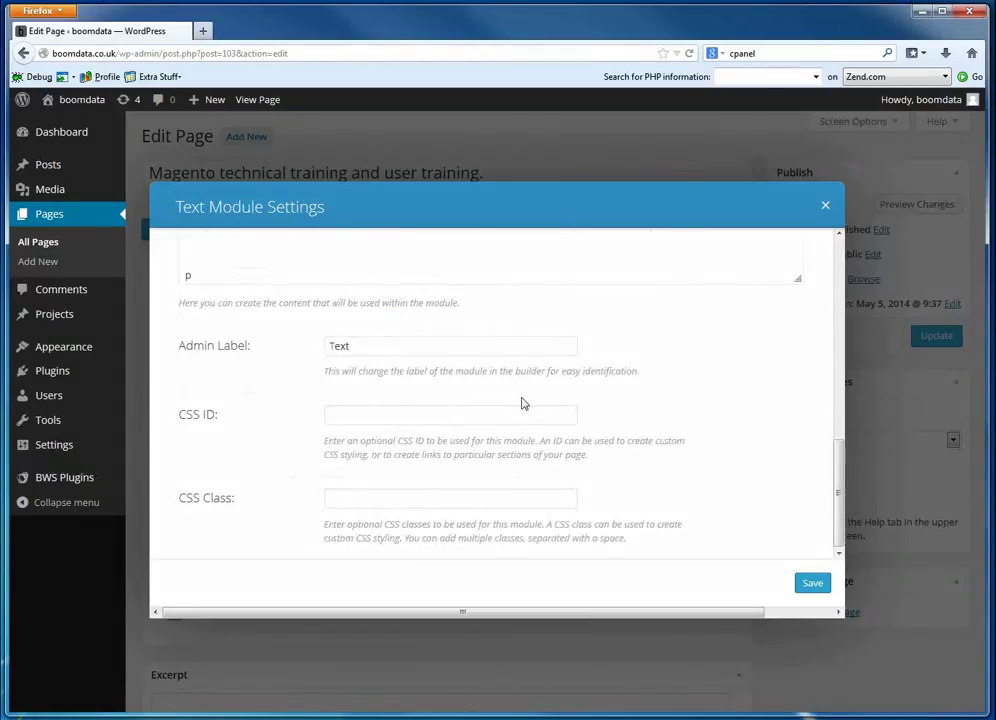
left_click(813, 585)
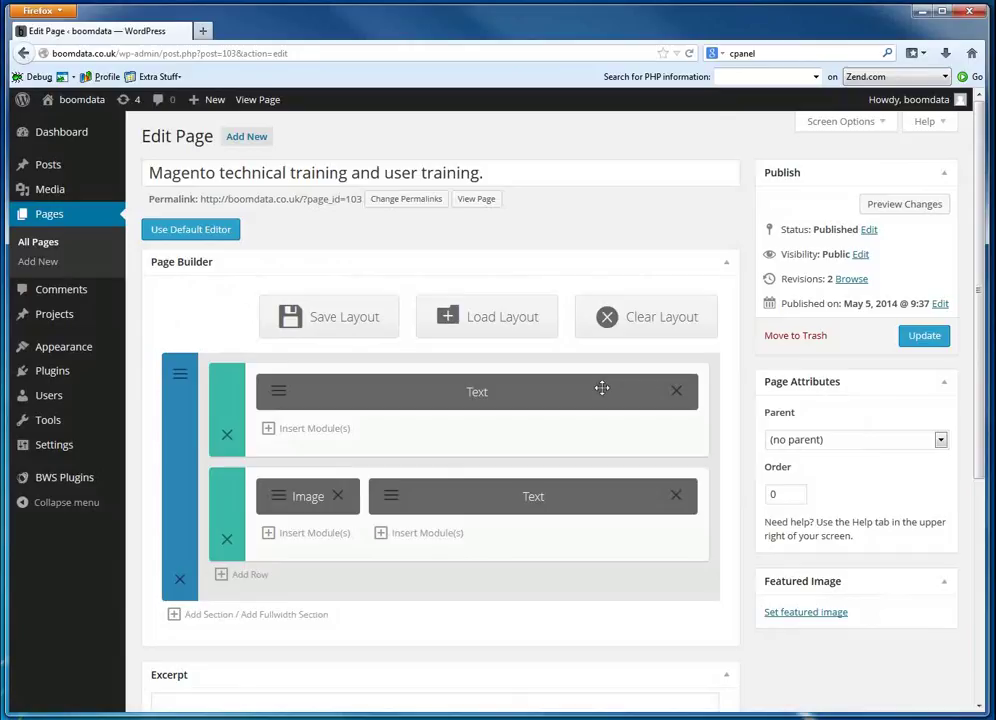
Update the page, view it live, and test selecting text such as the word 'correctly'.
left_click(925, 338)
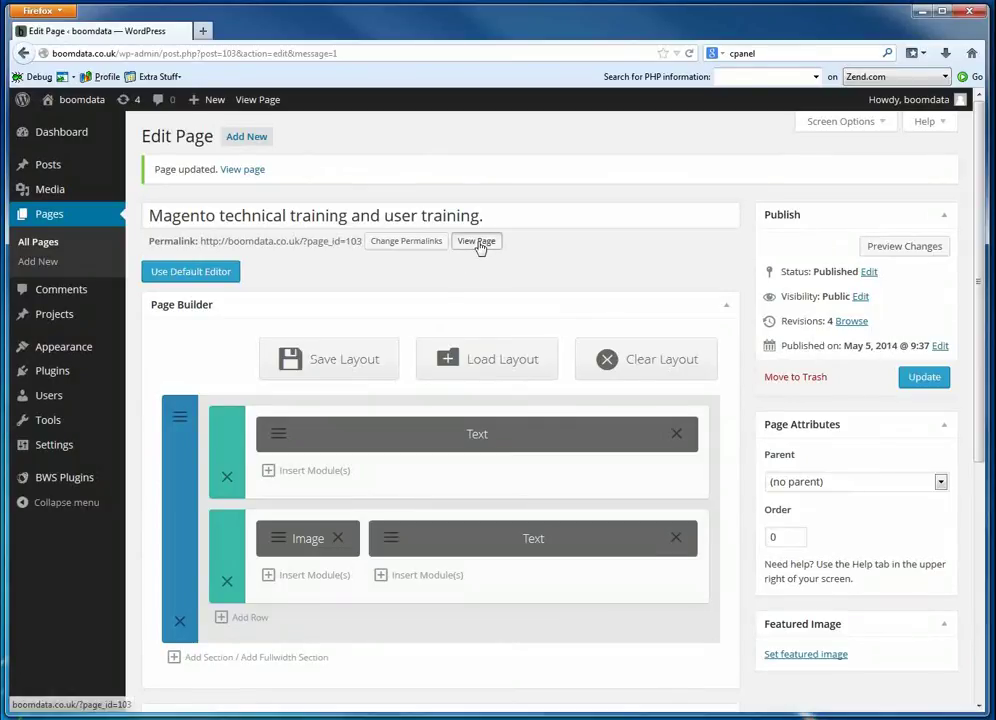
left_click(477, 242)
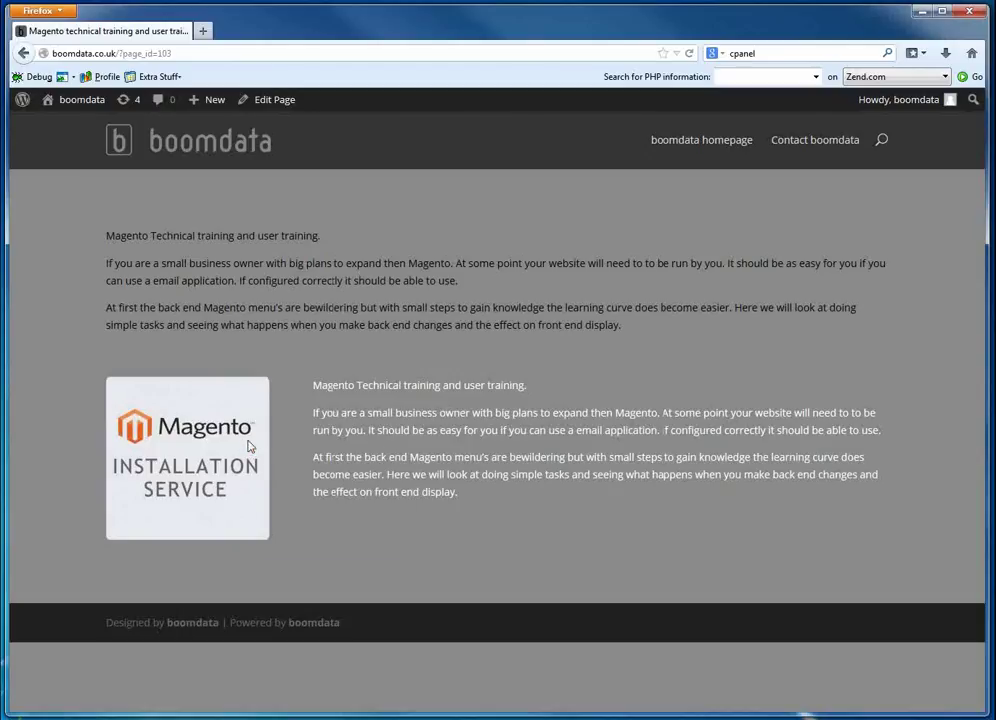
left_click_drag(251, 442, 251, 259)
left_click_drag(401, 432, 381, 307)
left_click(470, 326)
double_click(338, 281)
left_click(432, 308)
Go to Dashboard > Pages > All Pages and open the Magento training page for editing.
mouse_move(98, 101)
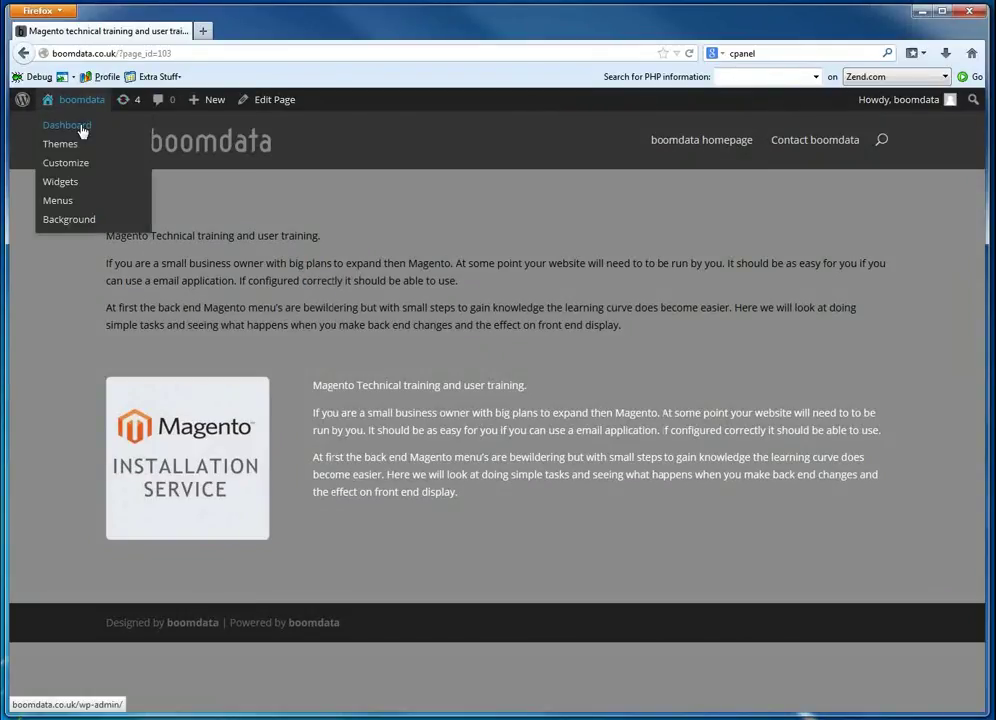
left_click(81, 128)
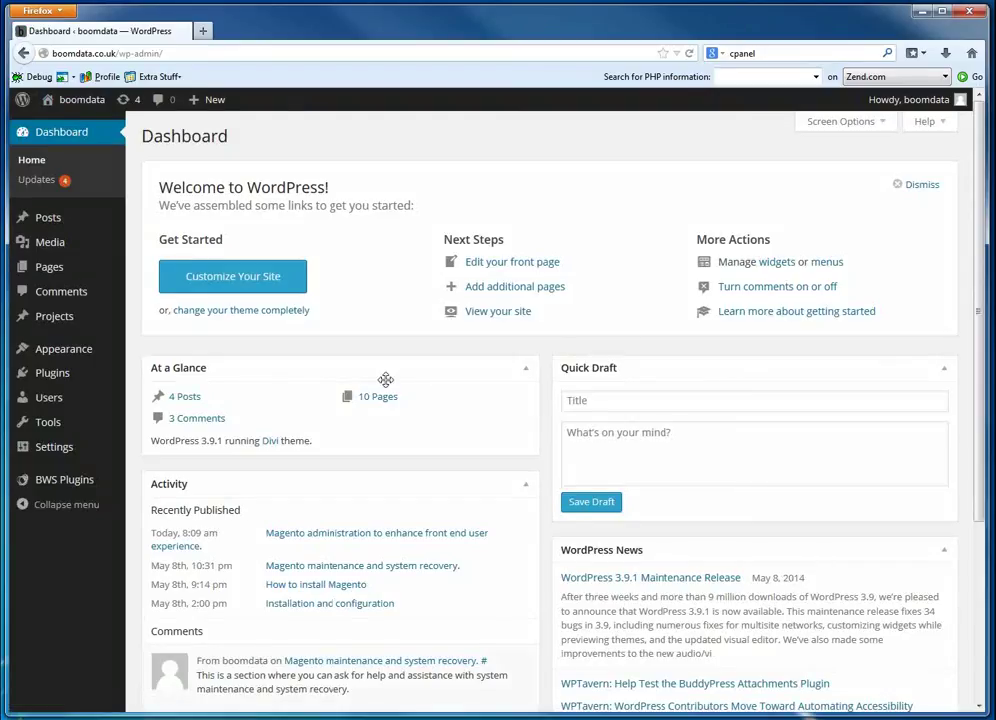
mouse_move(50, 268)
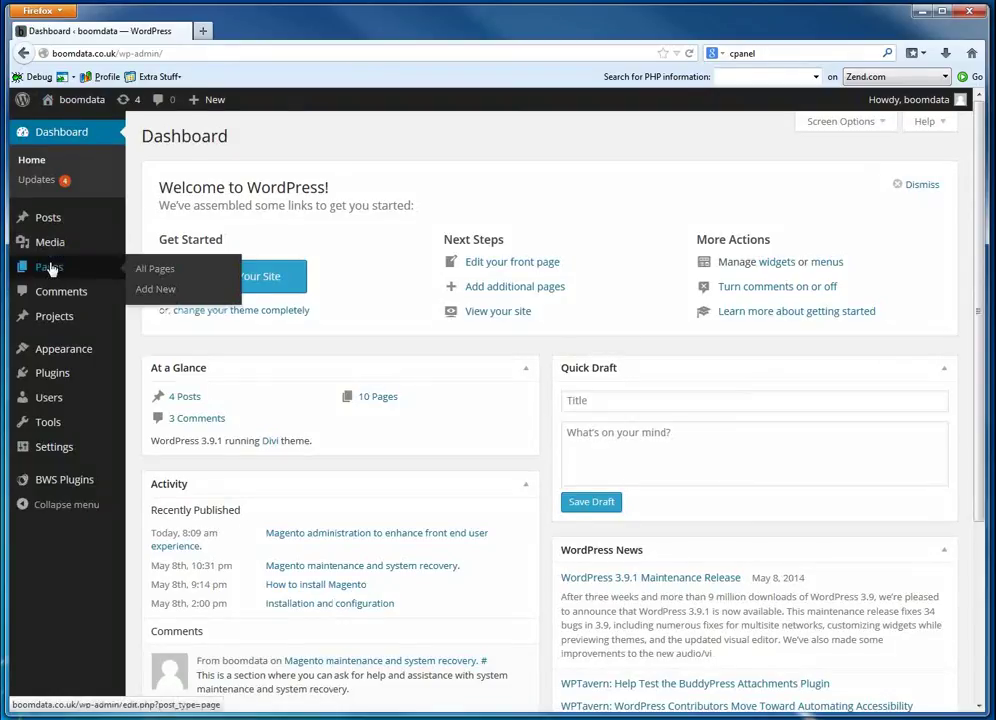
left_click(157, 271)
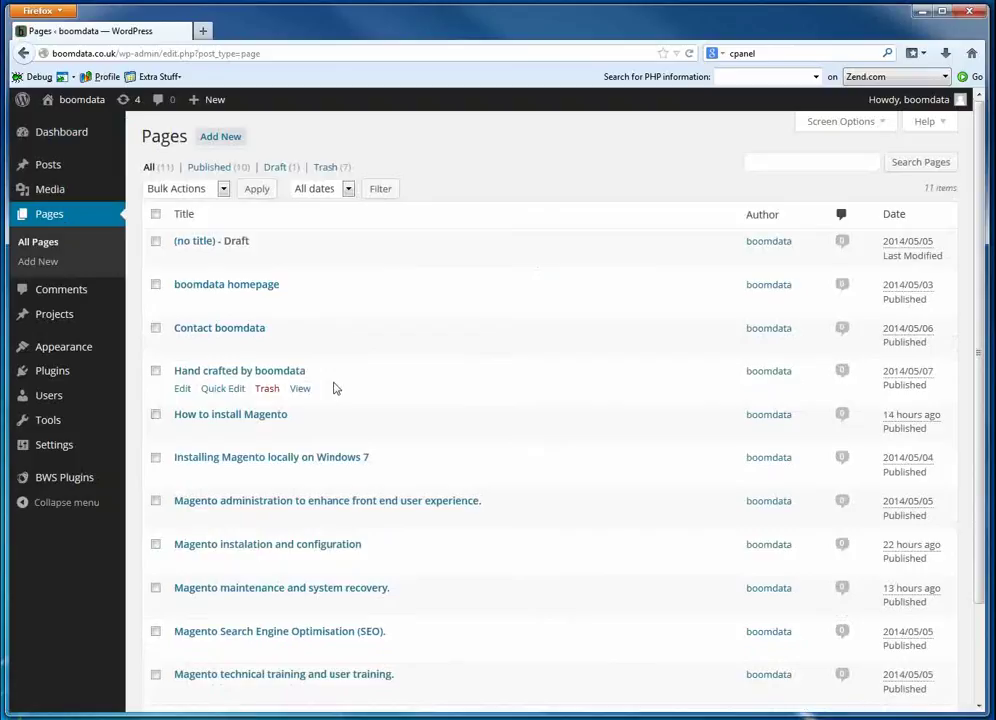
scroll(336, 388, "down", 2)
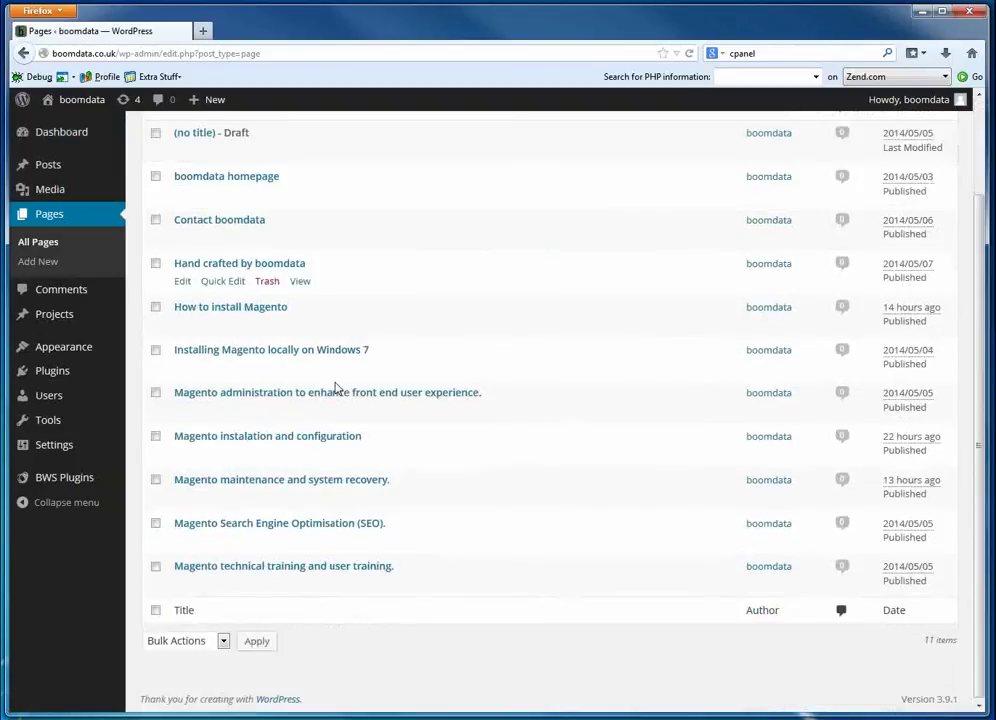
left_click(357, 568)
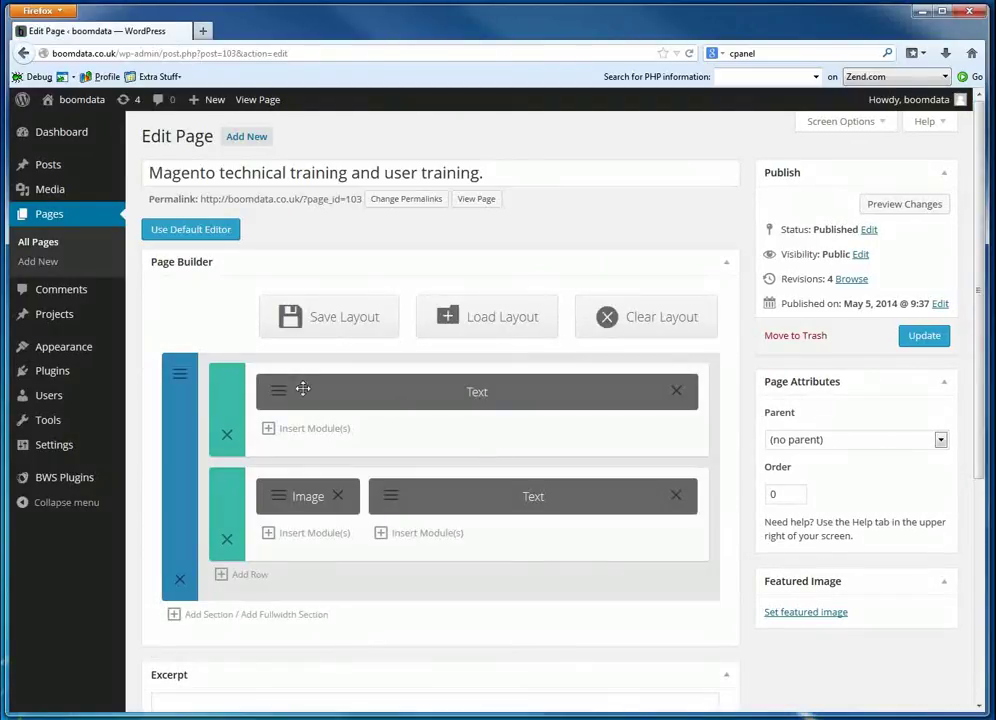
Delete the lone Text module row and add a new single full-width column row.
left_click(227, 438)
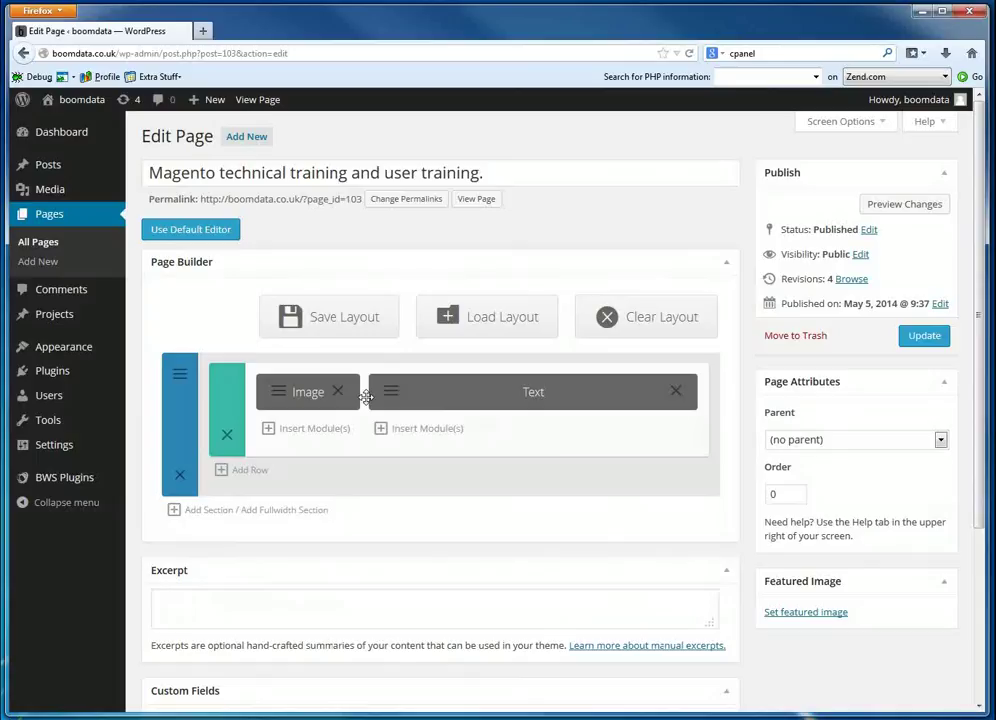
left_click(222, 475)
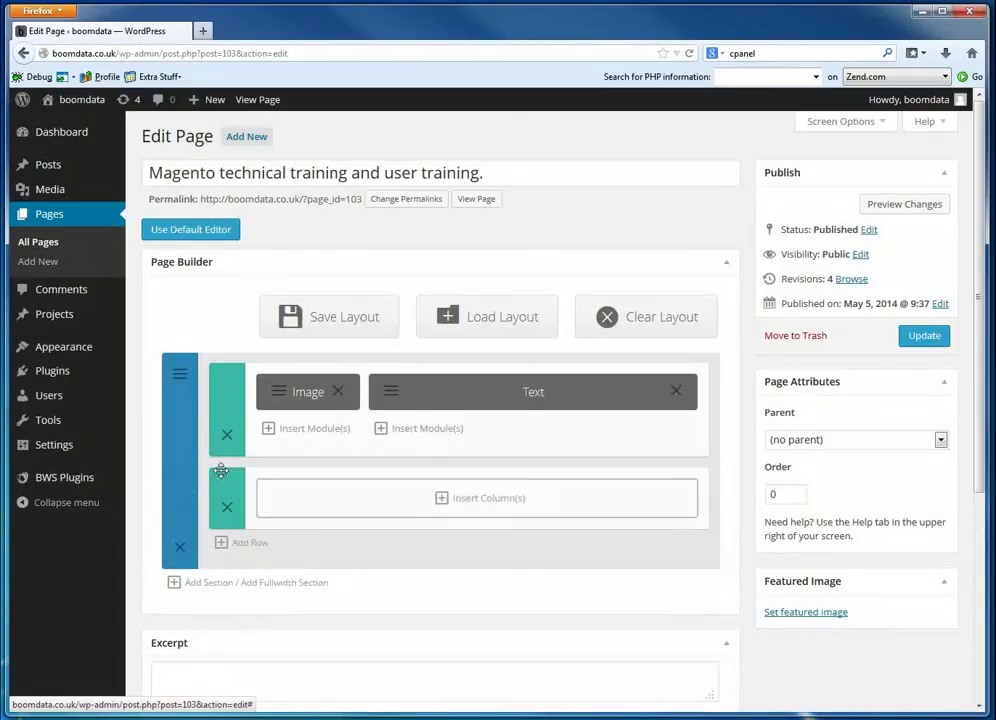
left_click(443, 502)
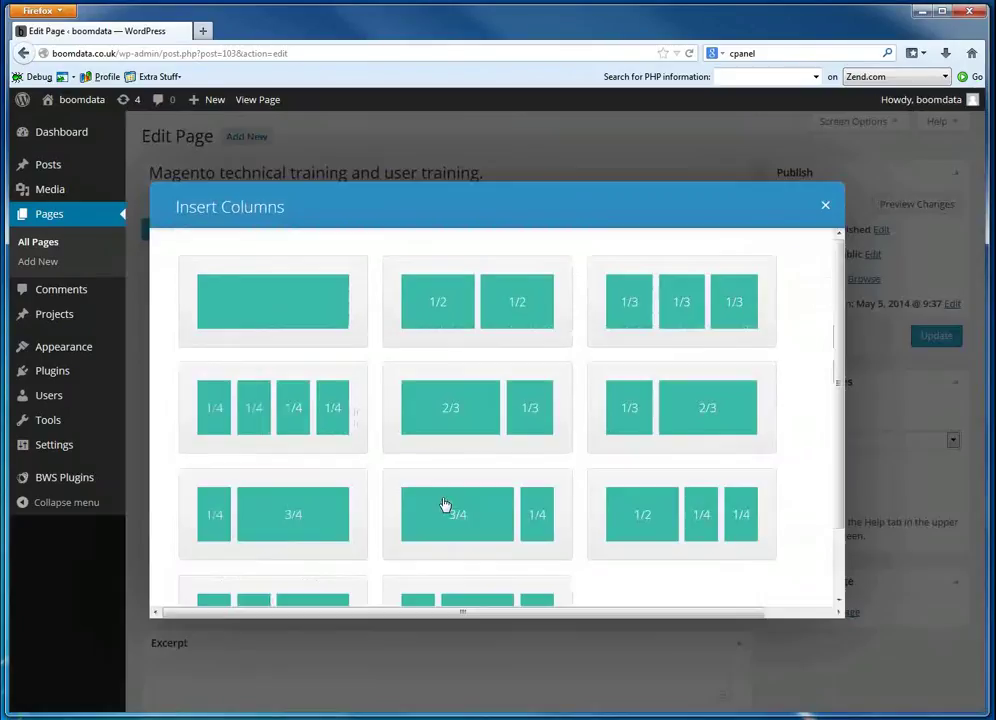
left_click(268, 305)
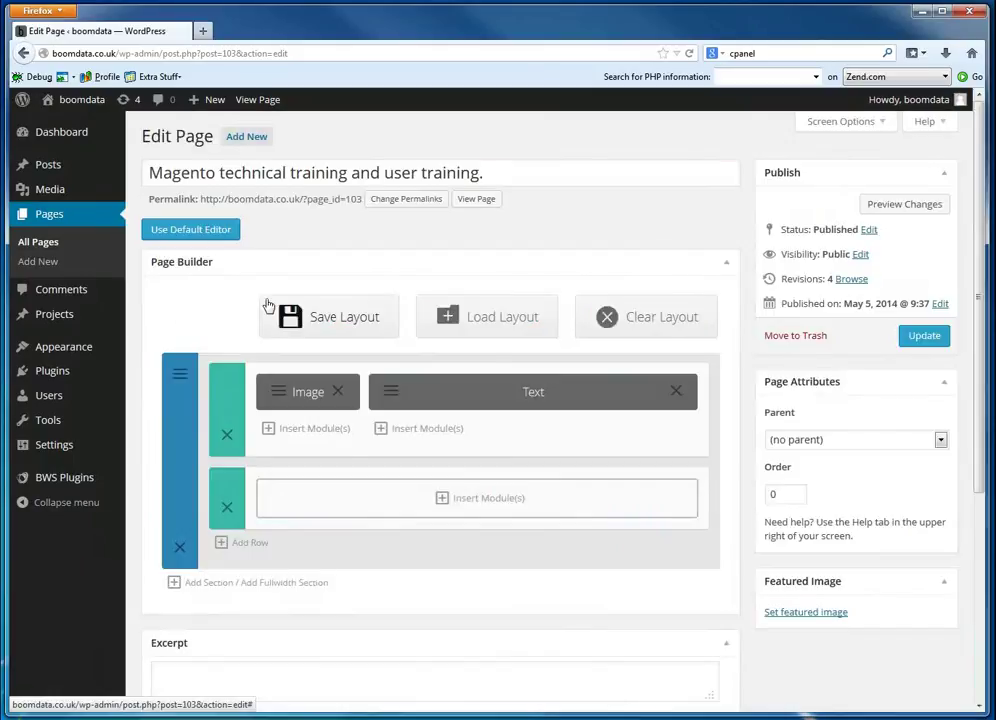
Insert a Blog module into the full-width row, keeping its default settings.
left_click(443, 500)
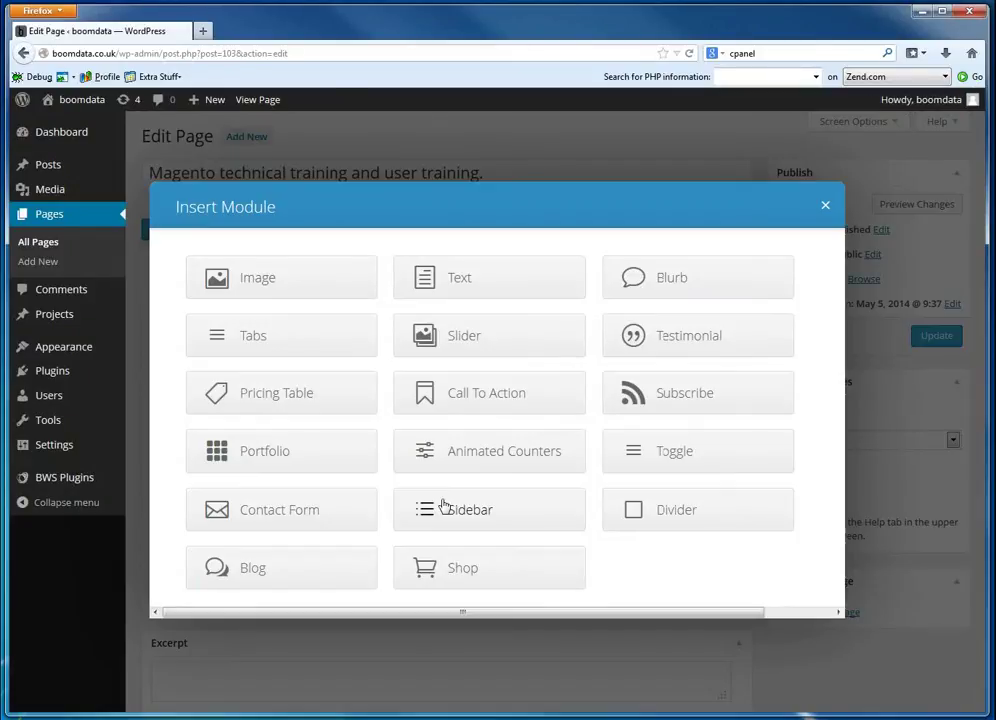
left_click(256, 578)
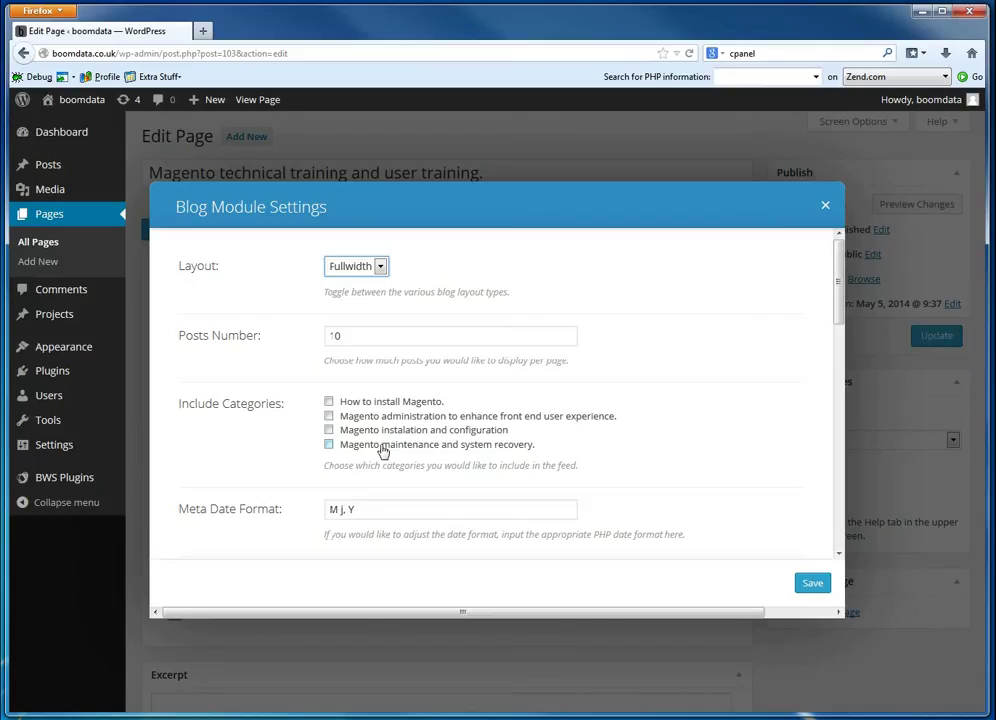
left_click(825, 208)
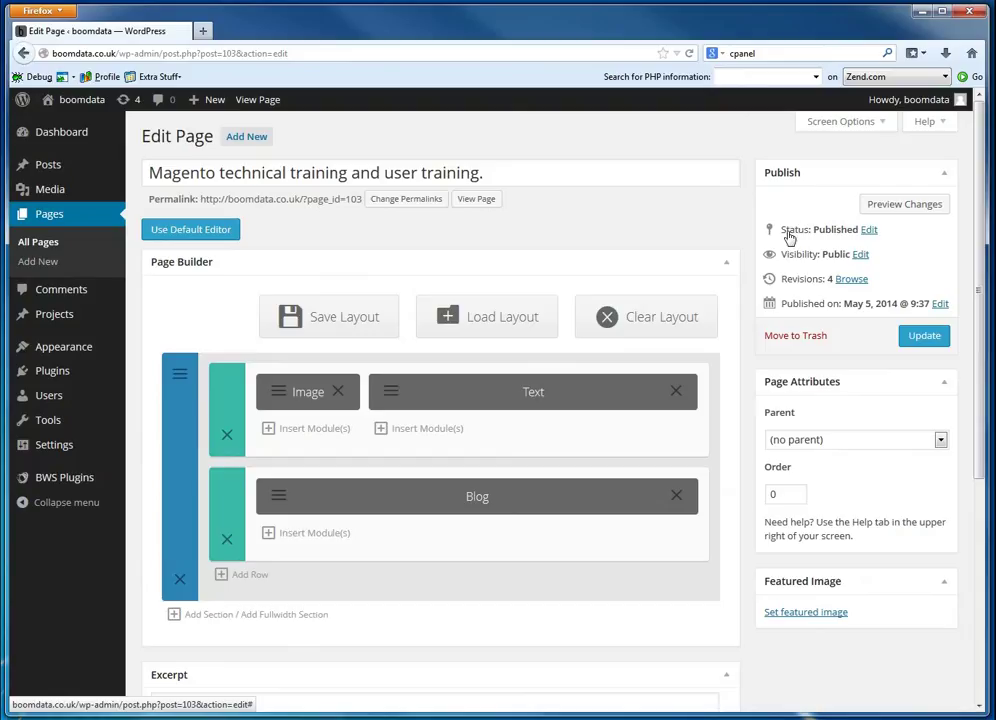
Update the page to save the Blog module, then go to Posts > Categories.
left_click(921, 336)
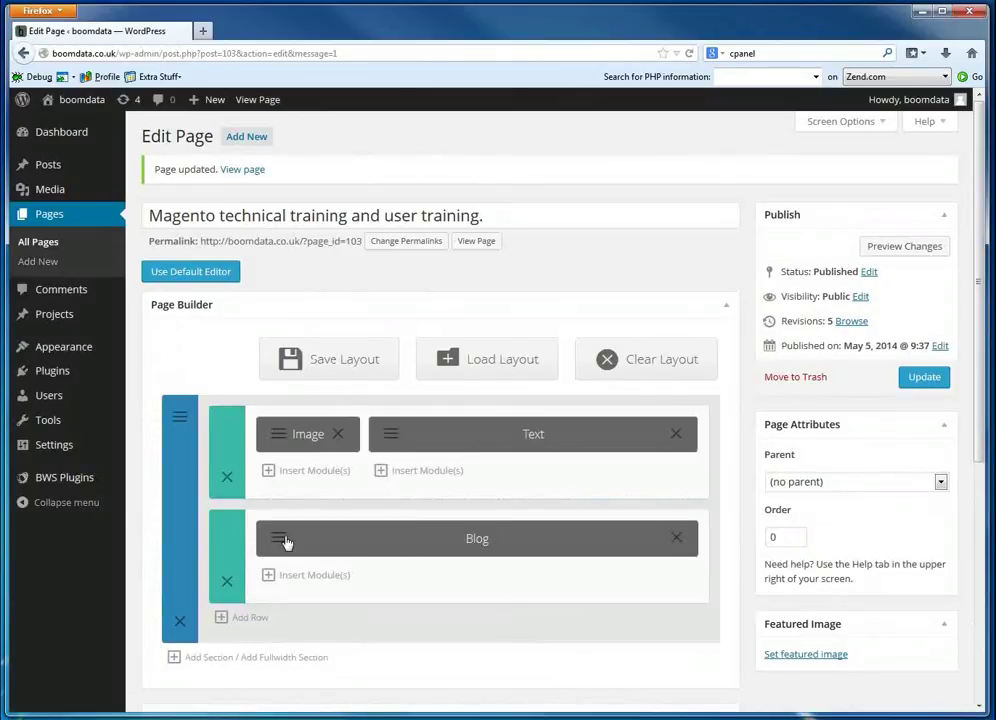
mouse_move(59, 174)
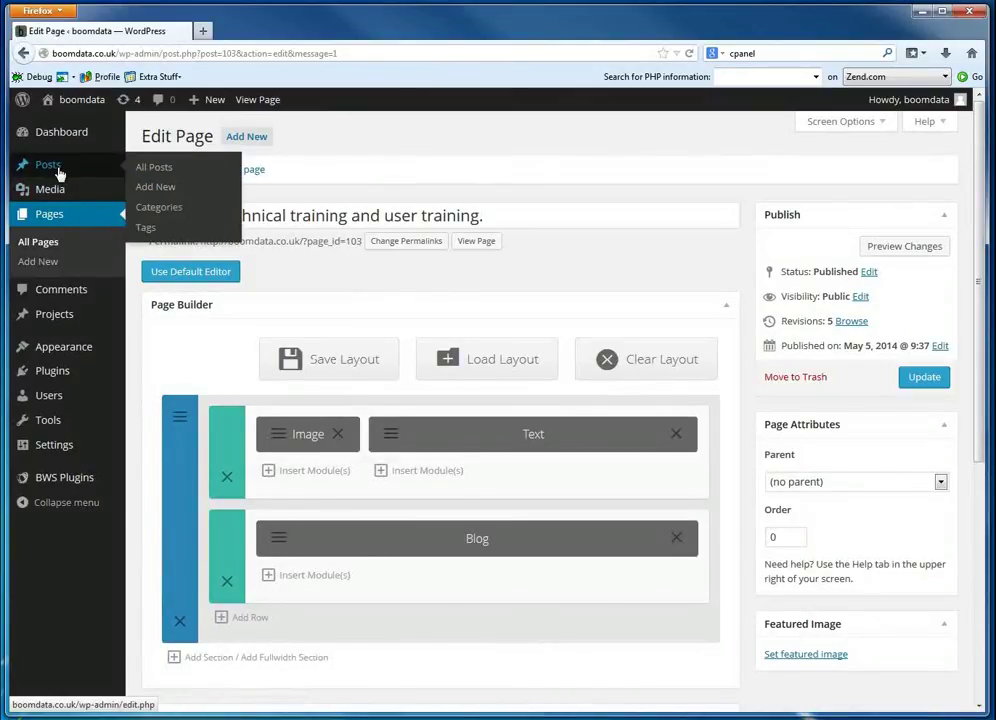
mouse_move(52, 195)
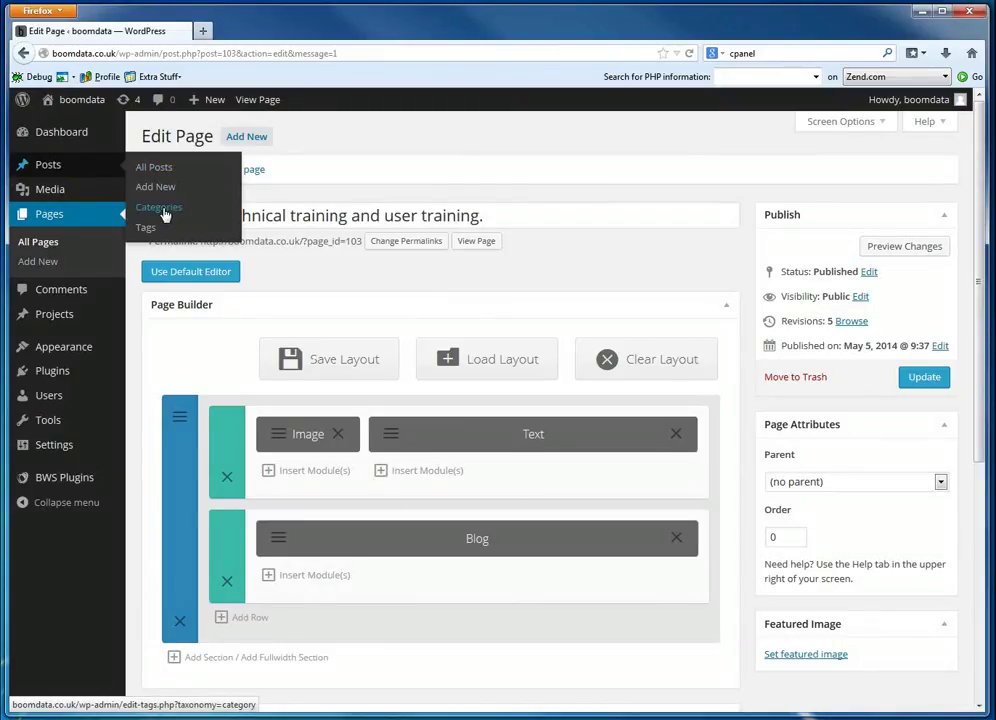
left_click(162, 208)
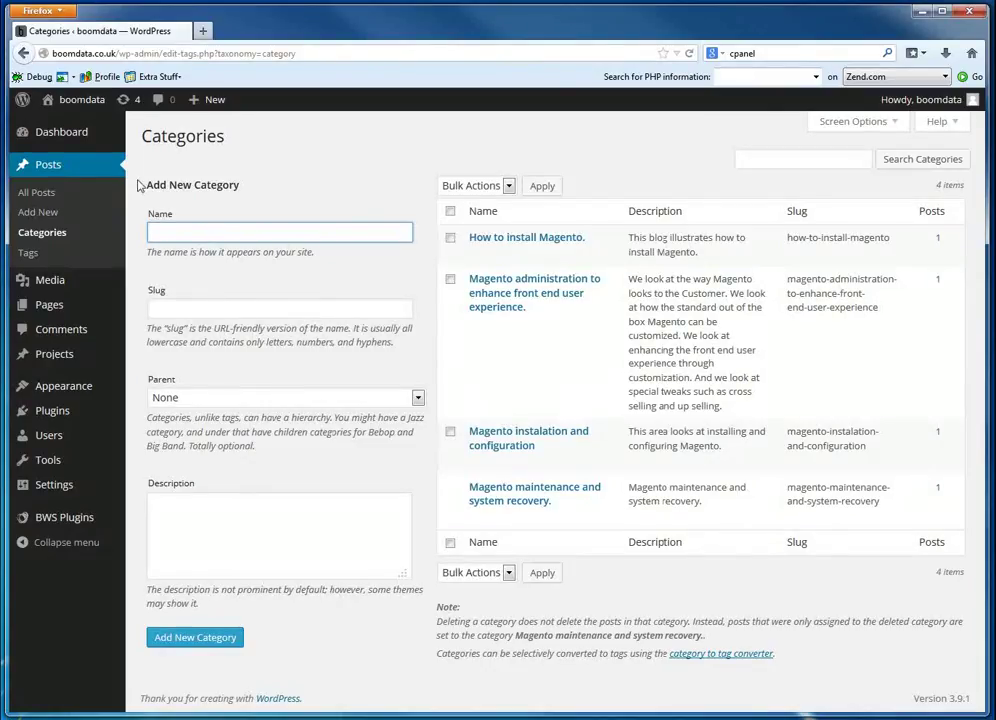
In a new tab, open the boomdata homepage and copy the 'Magento technical training and user training.' link text.
mouse_move(67, 140)
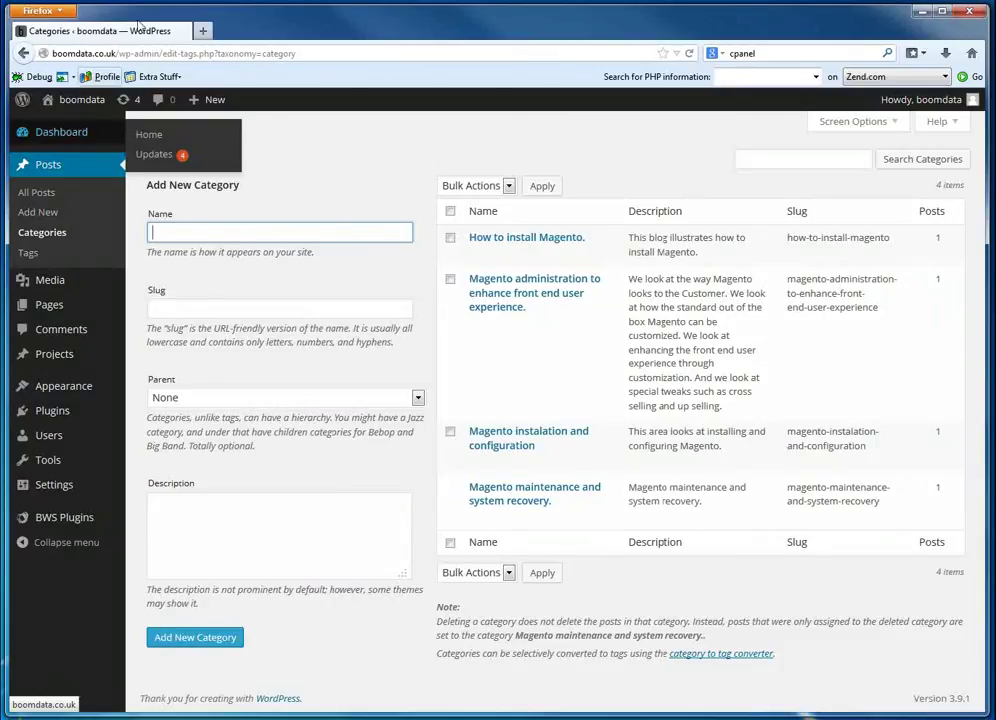
left_click(205, 31)
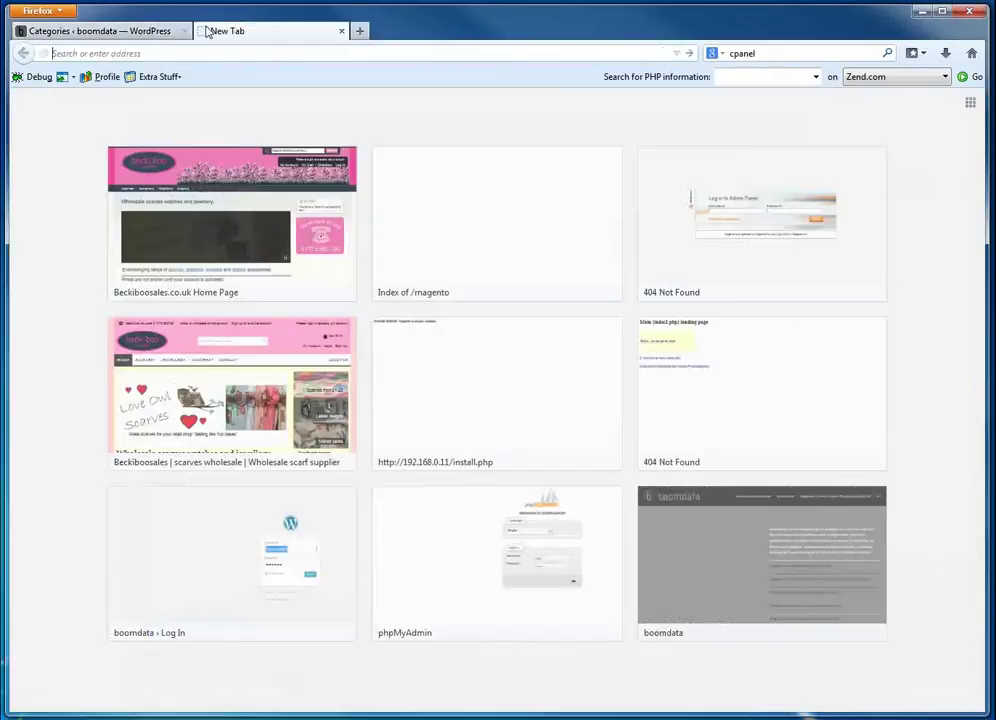
left_click(735, 572)
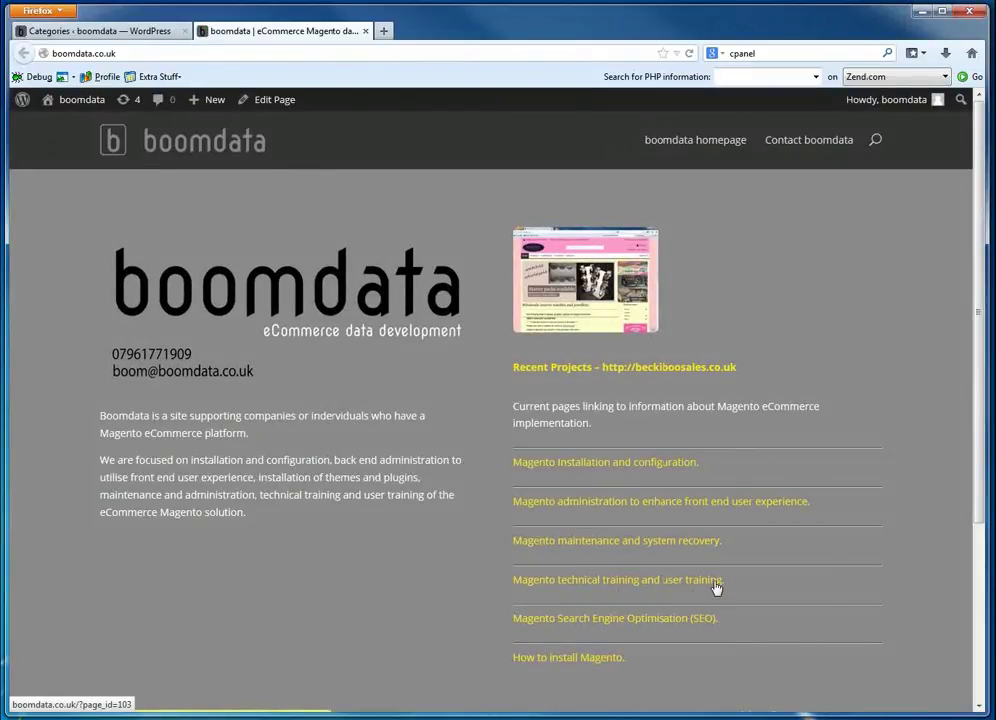
left_click_drag(737, 586, 598, 594)
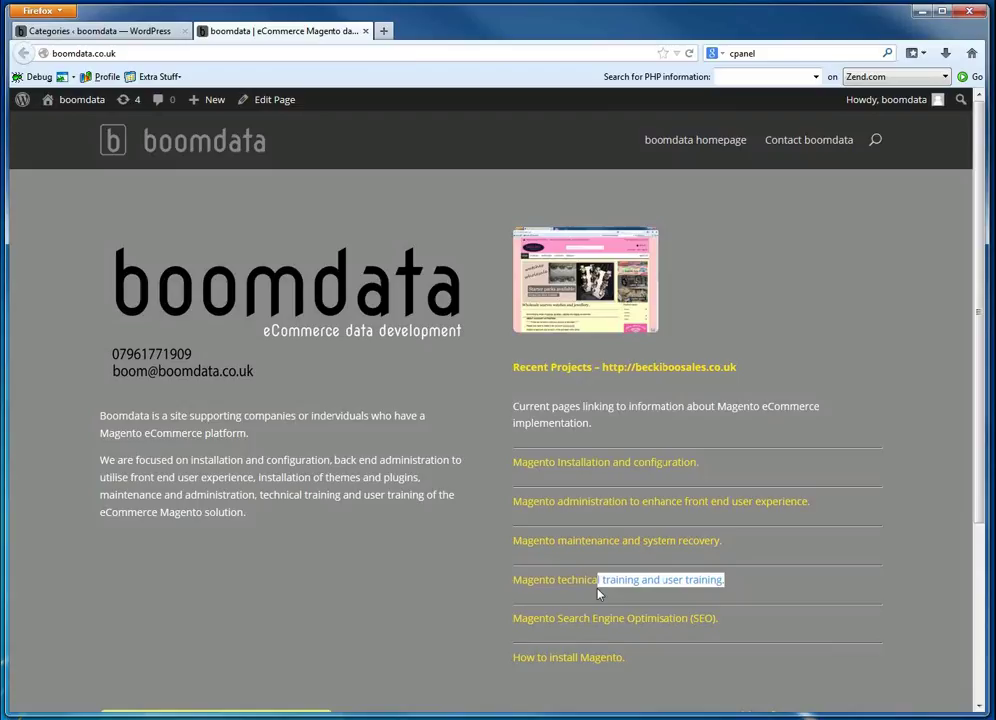
right_click(541, 590)
left_click(578, 494)
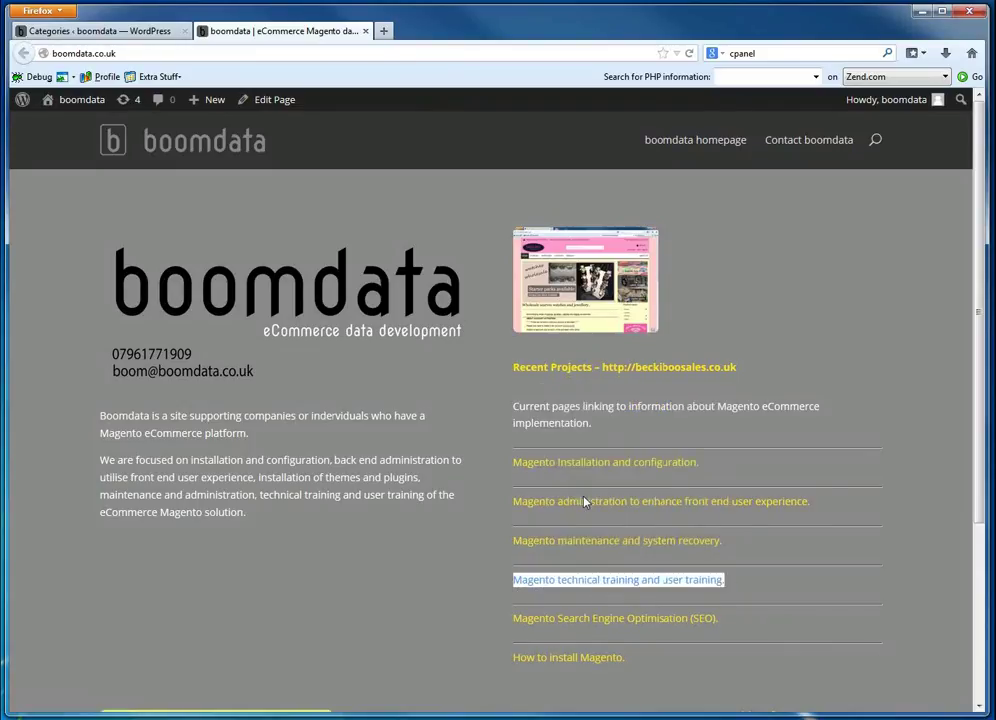
Paste 'Magento technical training and user training.' into the new category's Name and Slug fields.
left_click(133, 30)
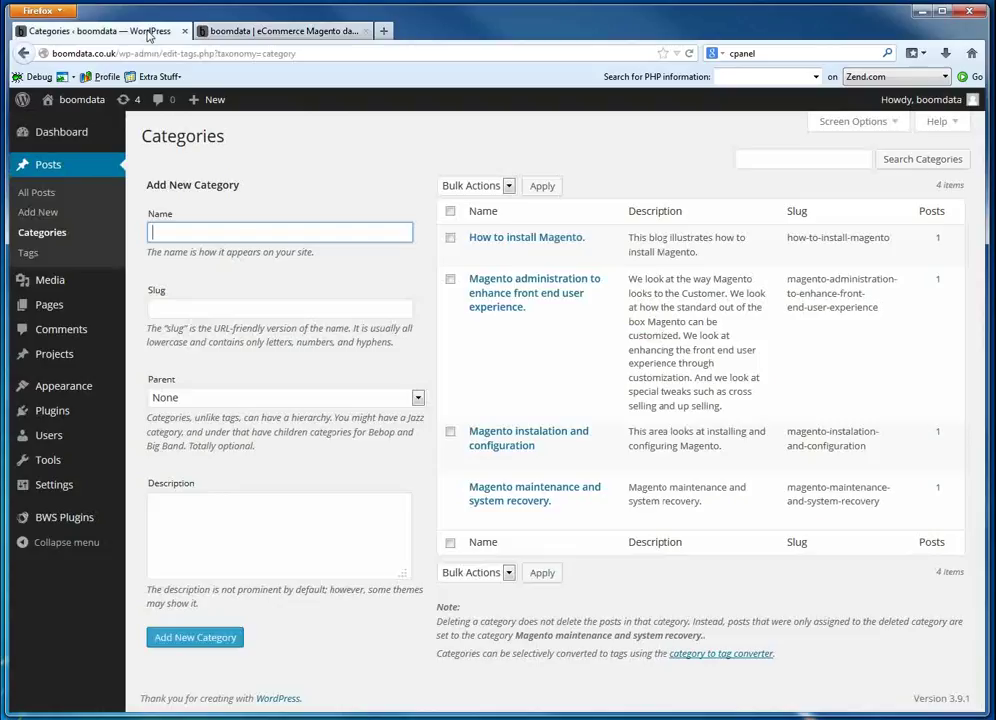
left_click(228, 231)
right_click(228, 230)
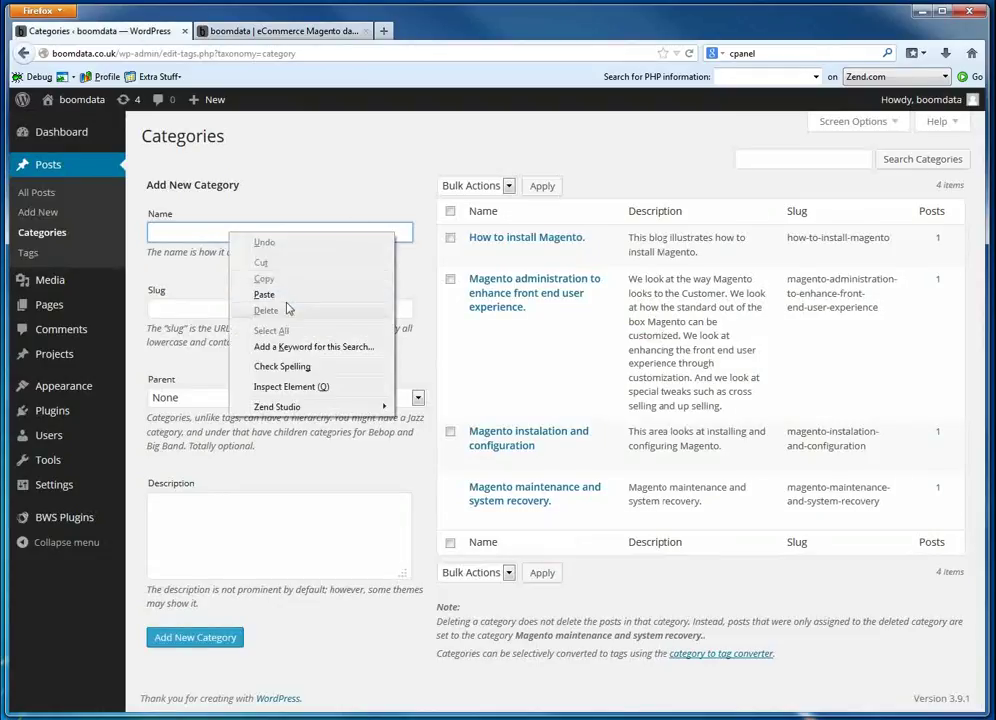
left_click(285, 290)
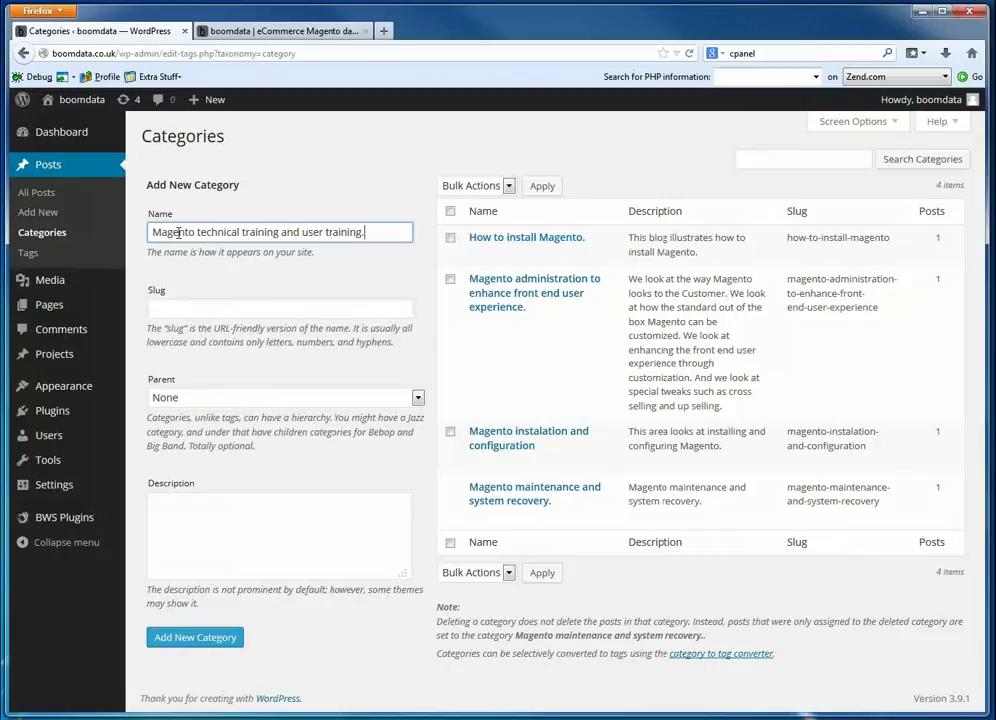
left_click(194, 308)
right_click(194, 308)
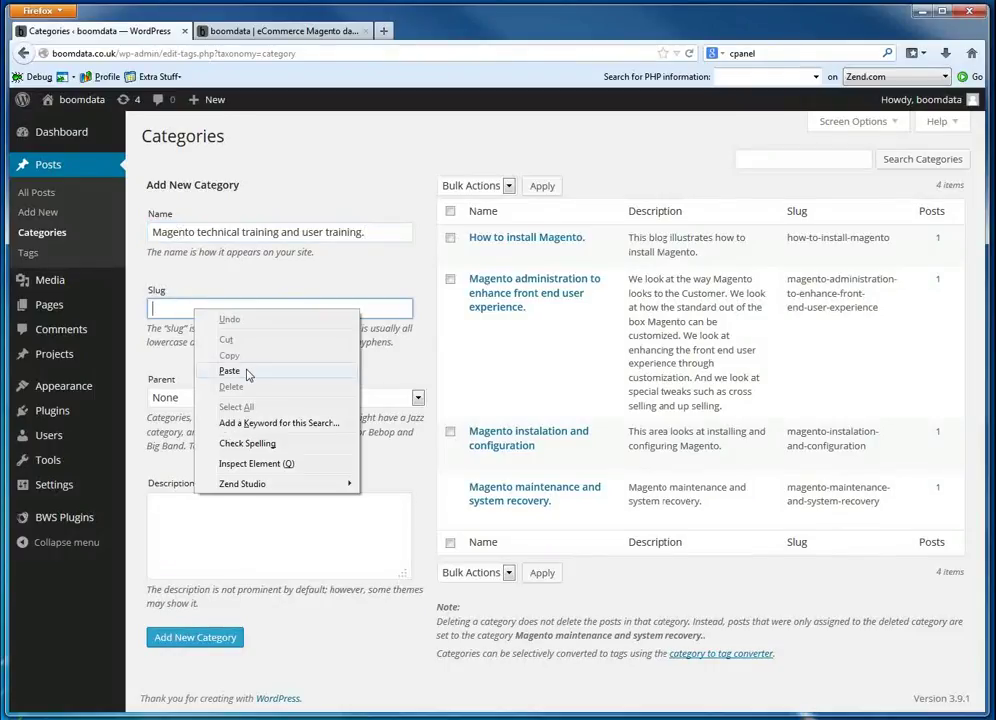
left_click(224, 369)
Replace each space in the slug with a hyphen: magento-technical-training-and-user-training.
left_click(198, 309)
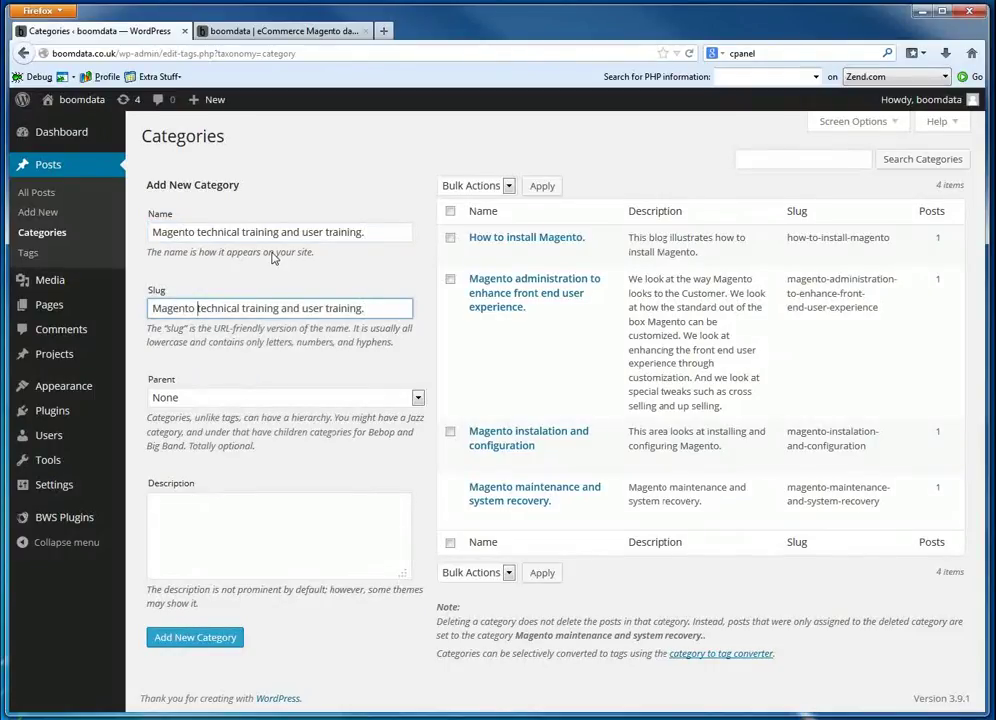
key("BackSpace")
type("-")
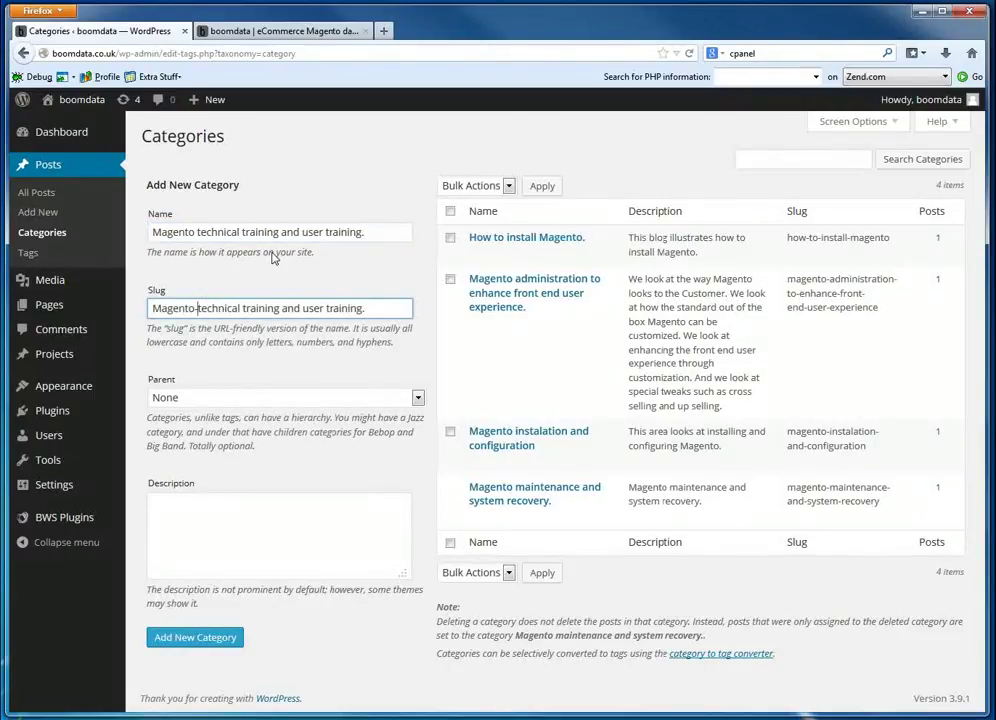
left_click(243, 309)
key("BackSpace")
type("-")
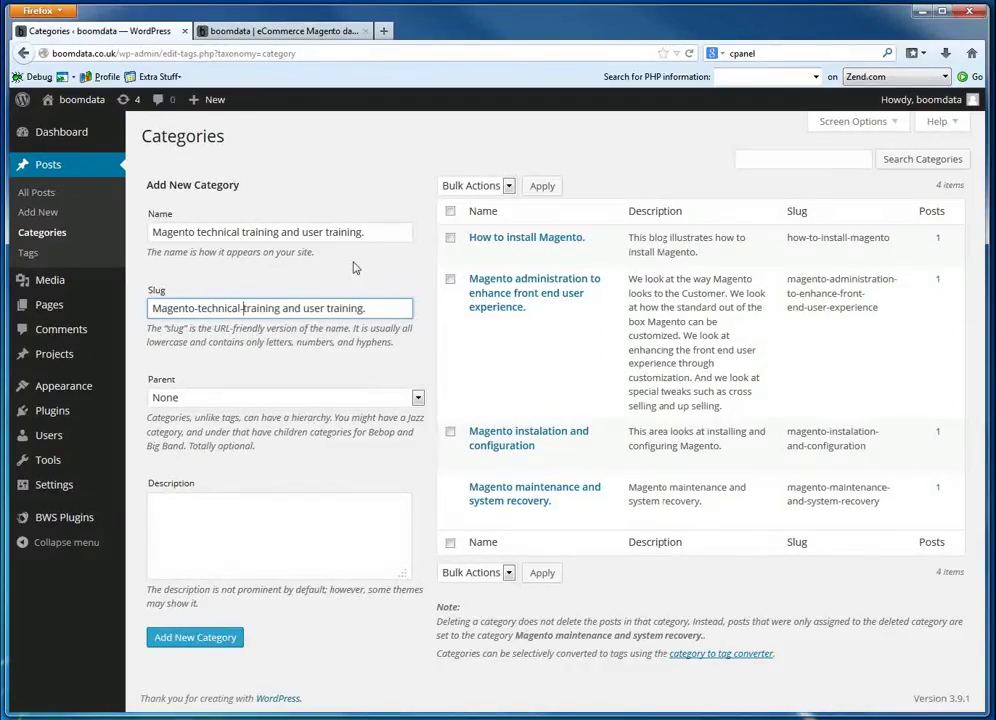
left_click(282, 308)
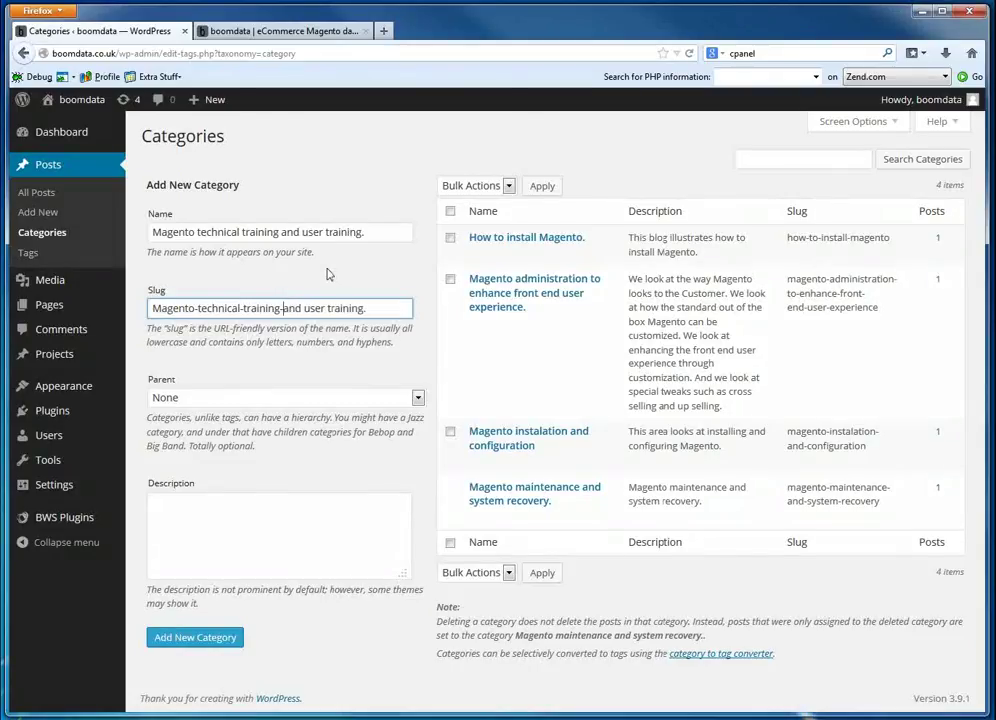
key("Delete")
type("-")
left_click(306, 308)
key("BackSpace")
type("-")
left_click(330, 308)
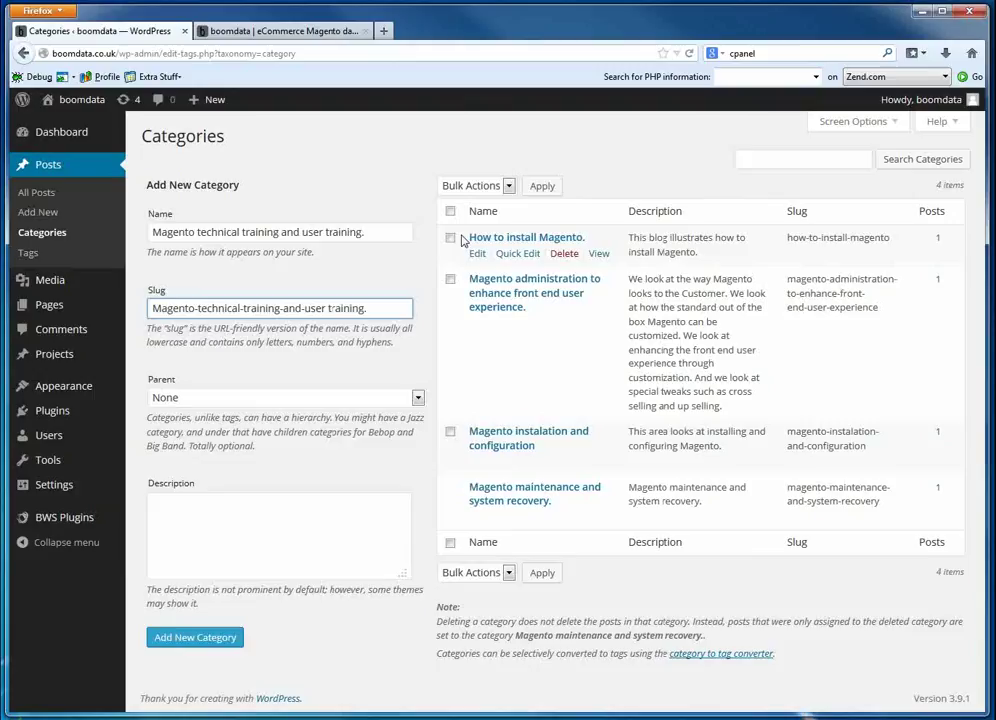
key("BackSpace")
type("-")
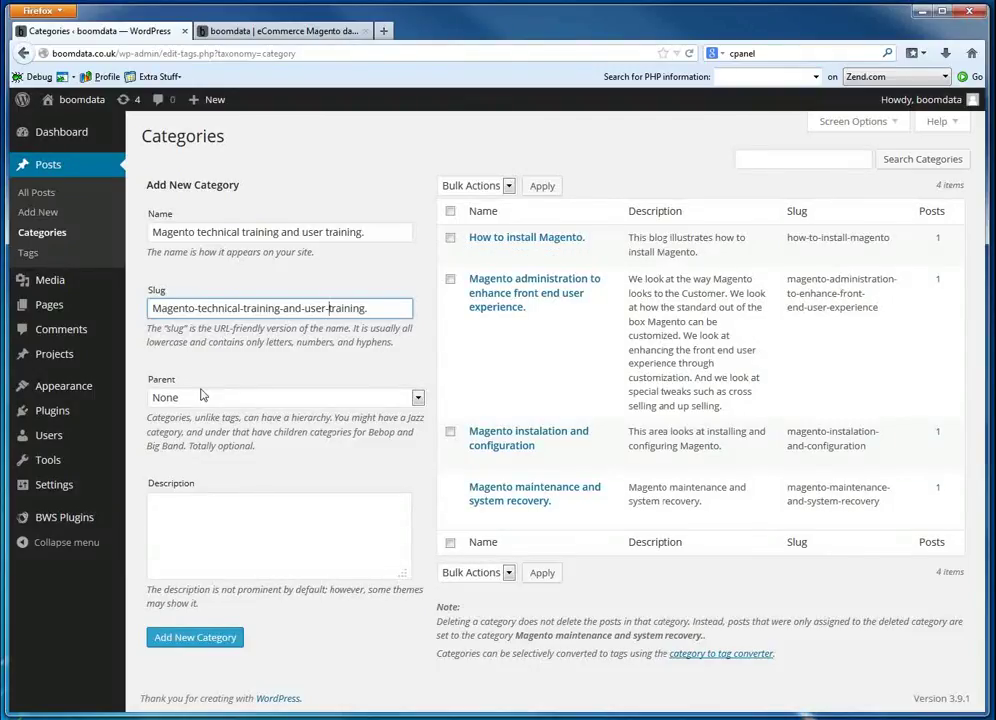
Paste the category name into Description and add the new category.
left_click(205, 509)
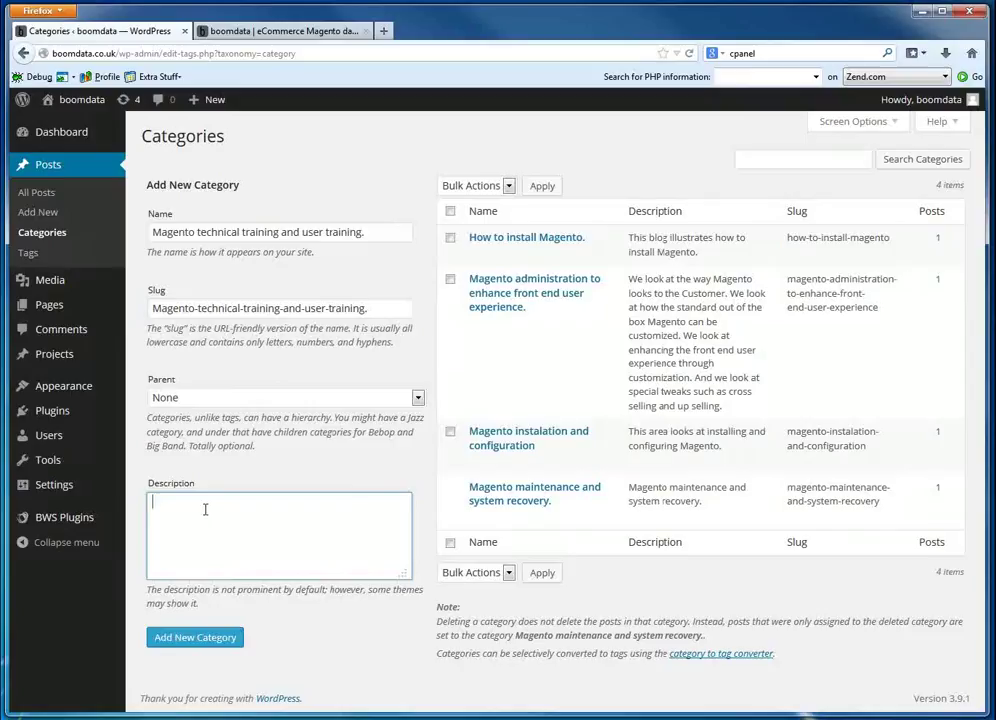
right_click(206, 510)
left_click(260, 574)
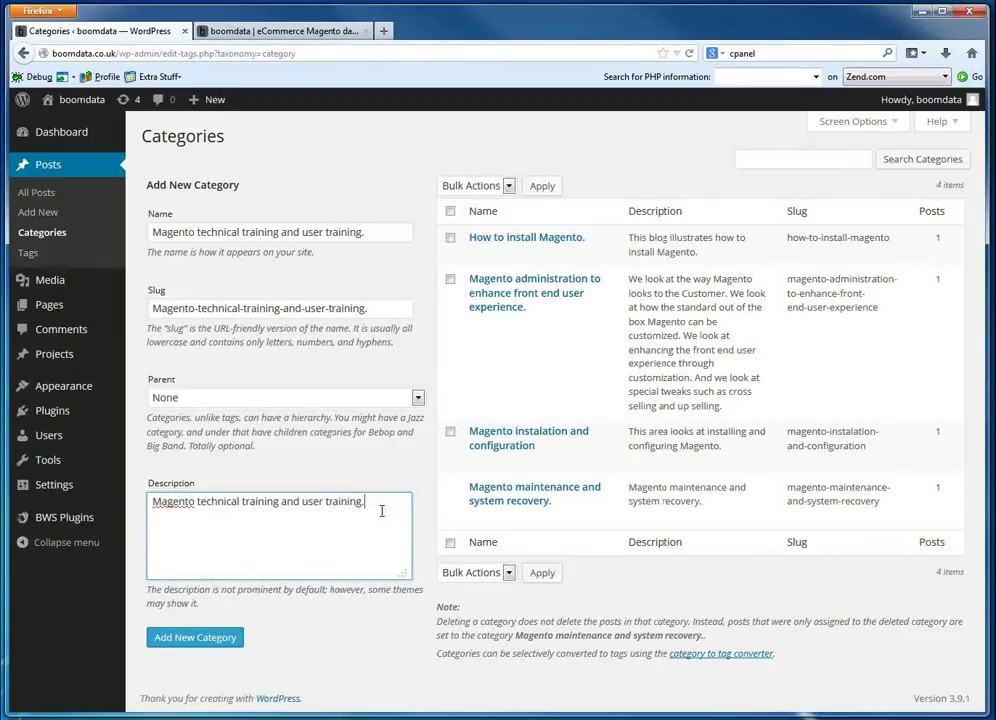
left_click(207, 645)
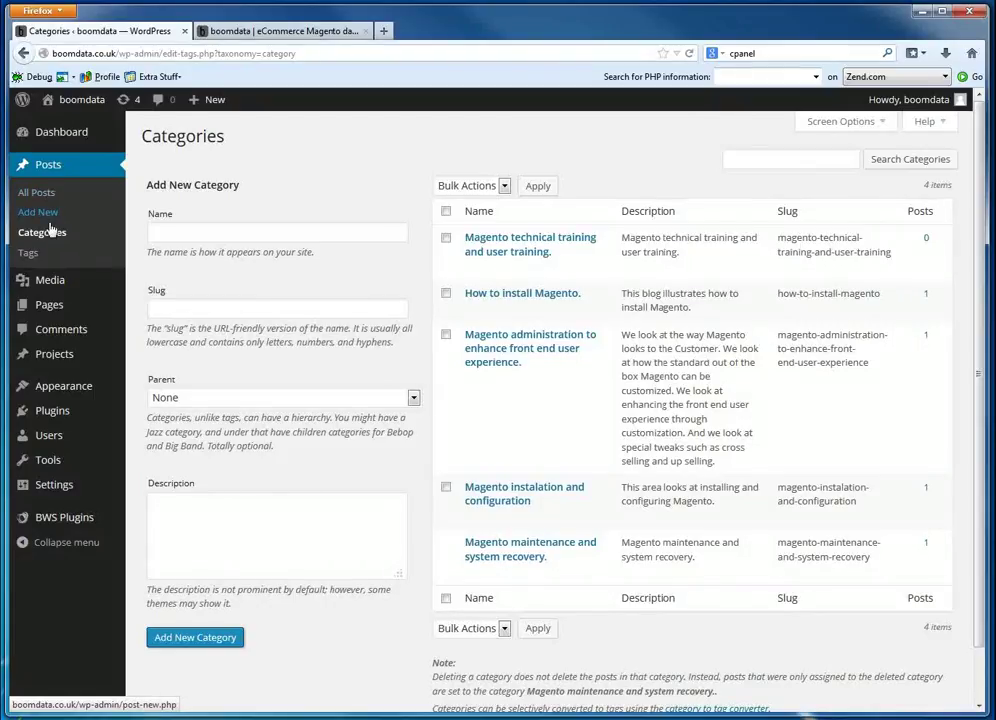
Go to Pages > All Pages and scroll down the list of 11 pages.
mouse_move(48, 304)
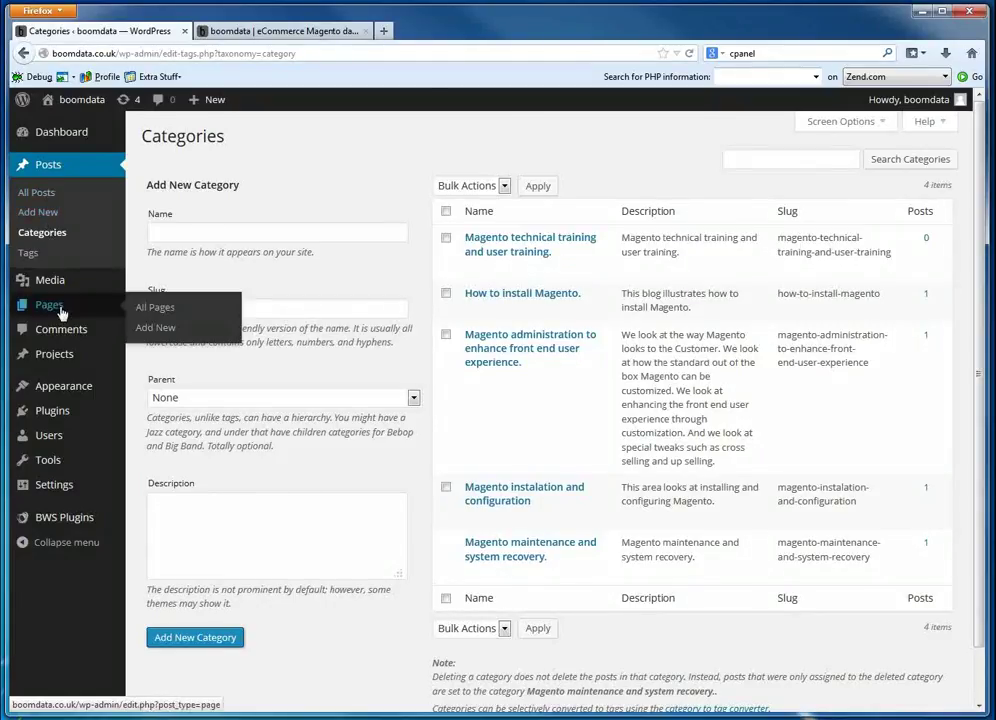
left_click(152, 310)
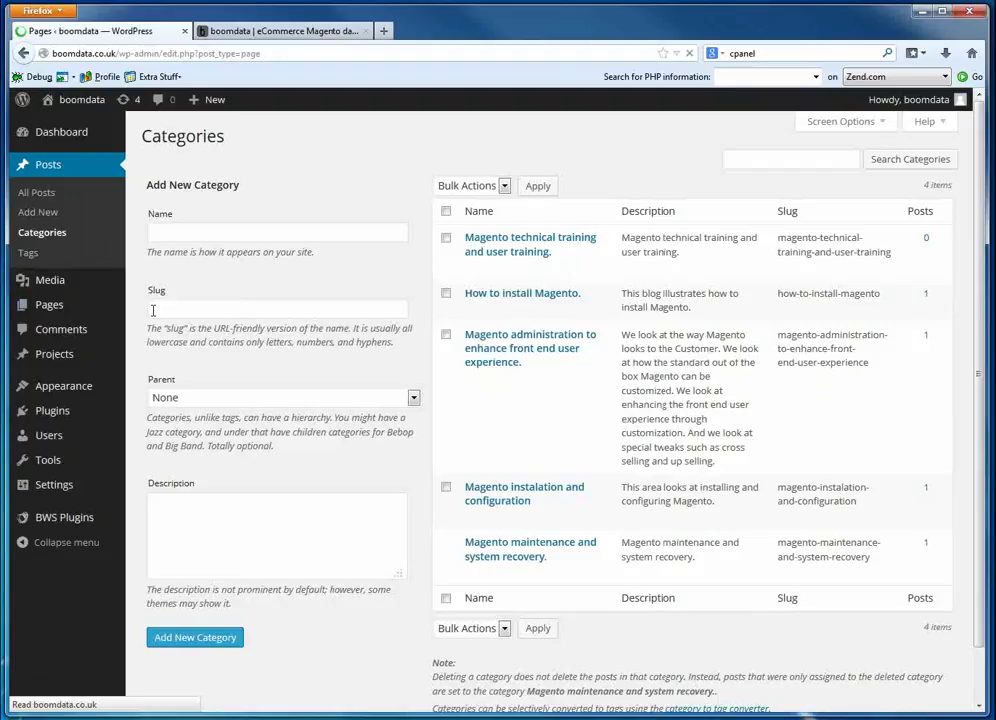
scroll(338, 385, "down", 3)
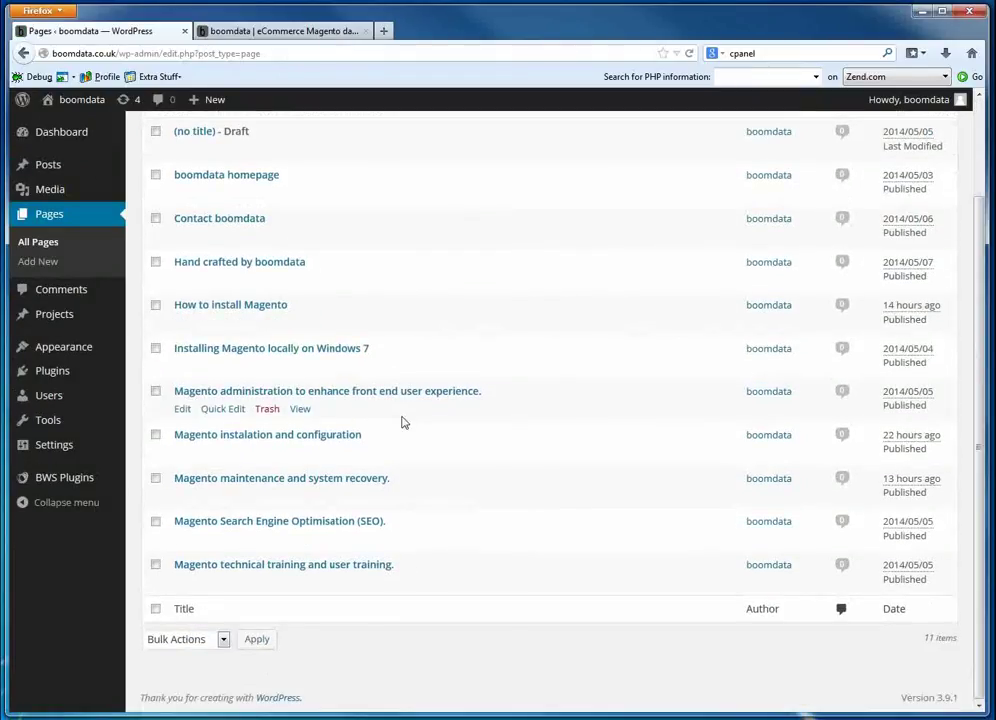
Open the training page's Blog module settings and tick the Magento technical training and user training. category.
left_click(331, 567)
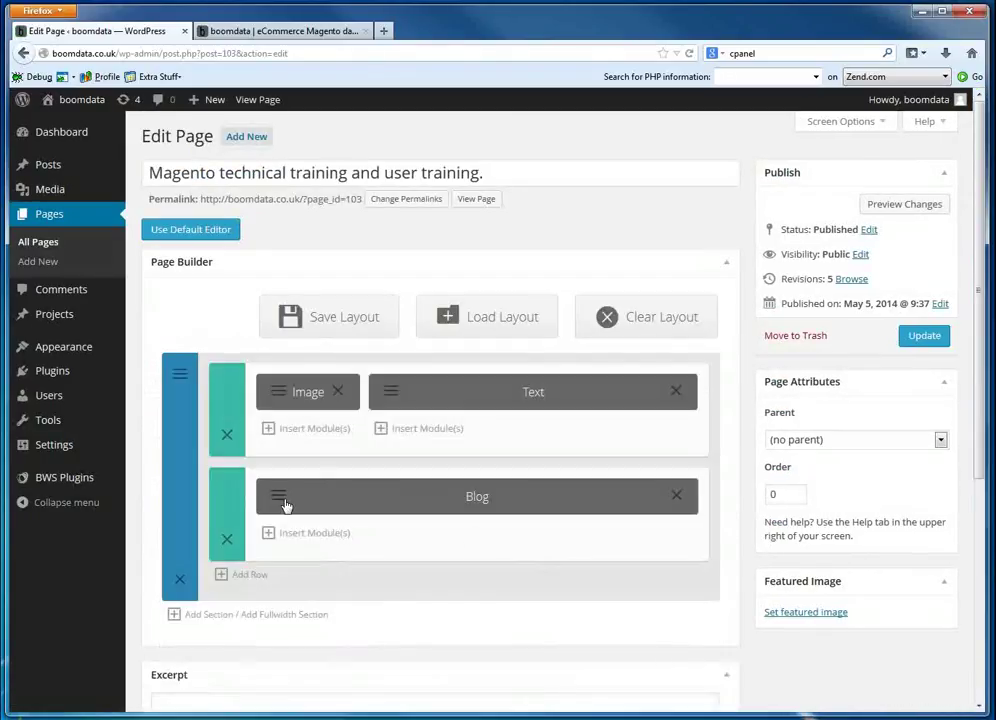
left_click(279, 499)
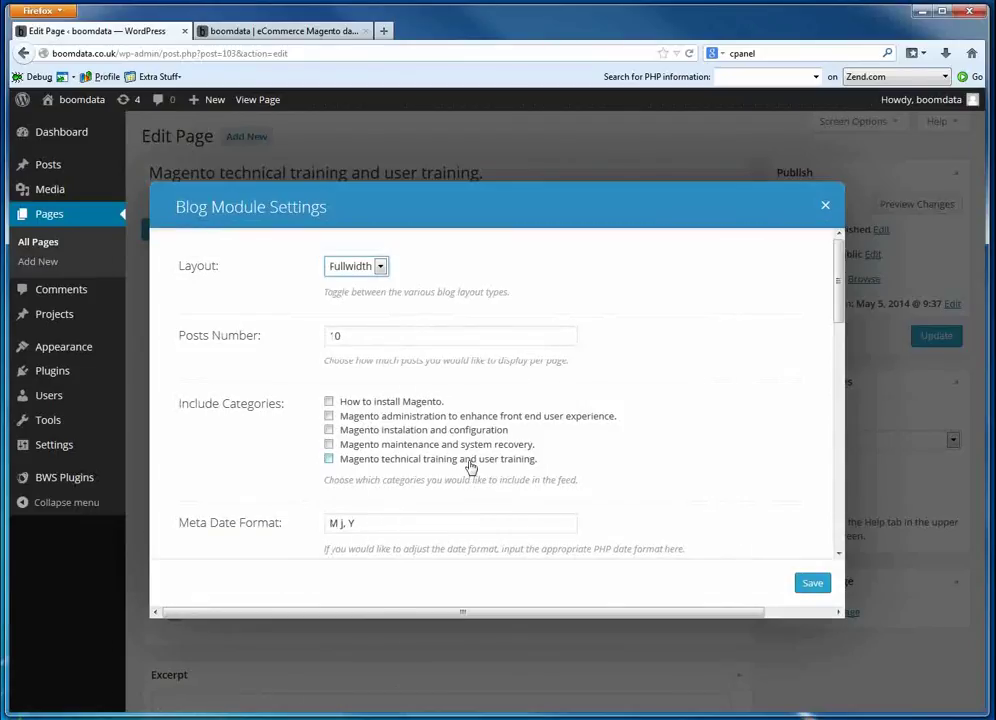
left_click(329, 460)
Set the Blog module to Show Content (full posts) and Don't Show Categories.
scroll(678, 394, "down", 3)
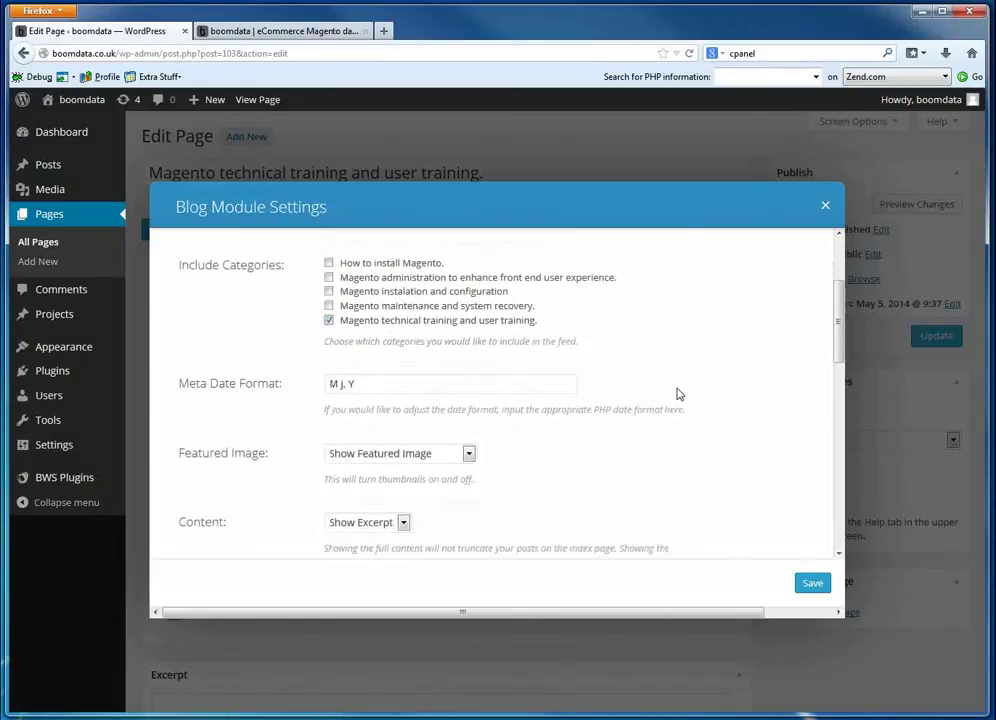
scroll(600, 410, "down", 1)
scroll(450, 430, "down", 1)
left_click(403, 427)
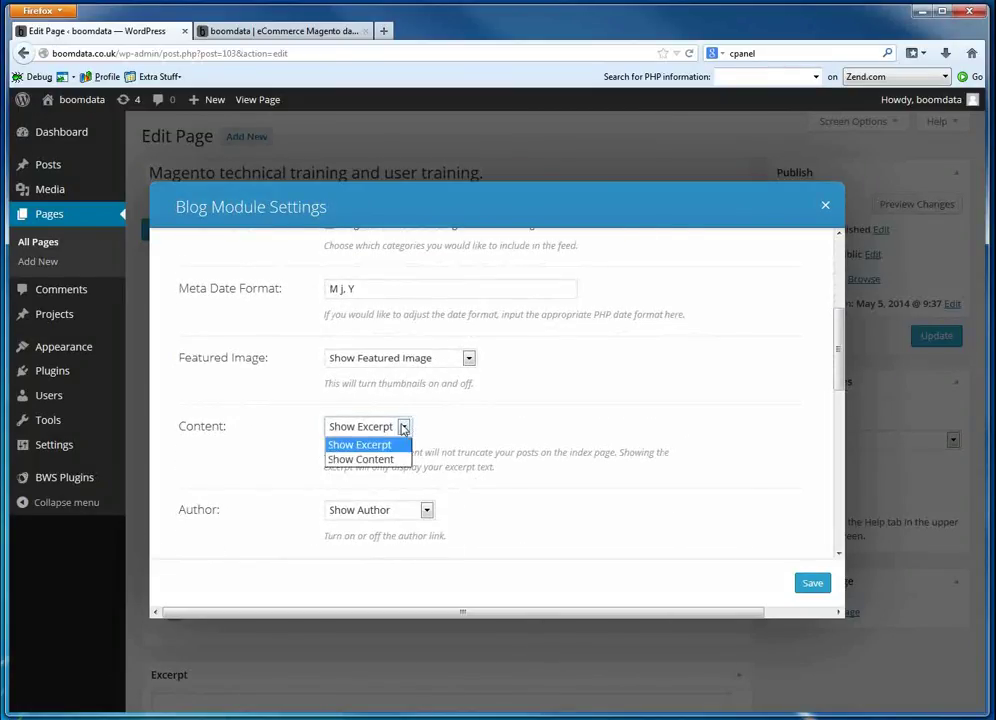
left_click(398, 460)
scroll(529, 433, "down", 2)
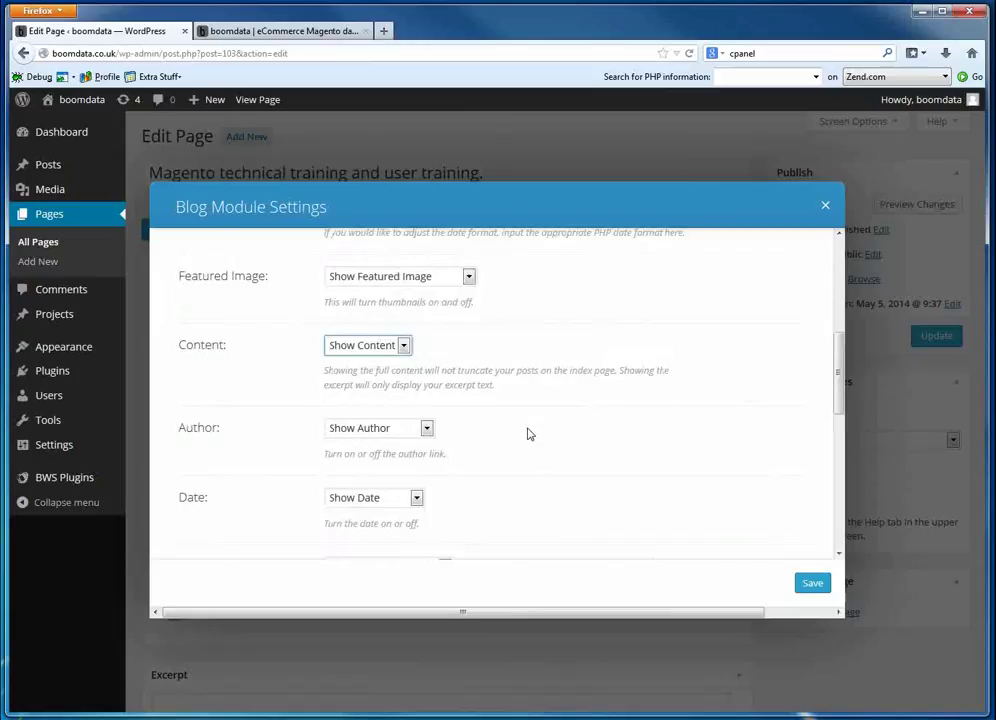
scroll(528, 433, "down", 5)
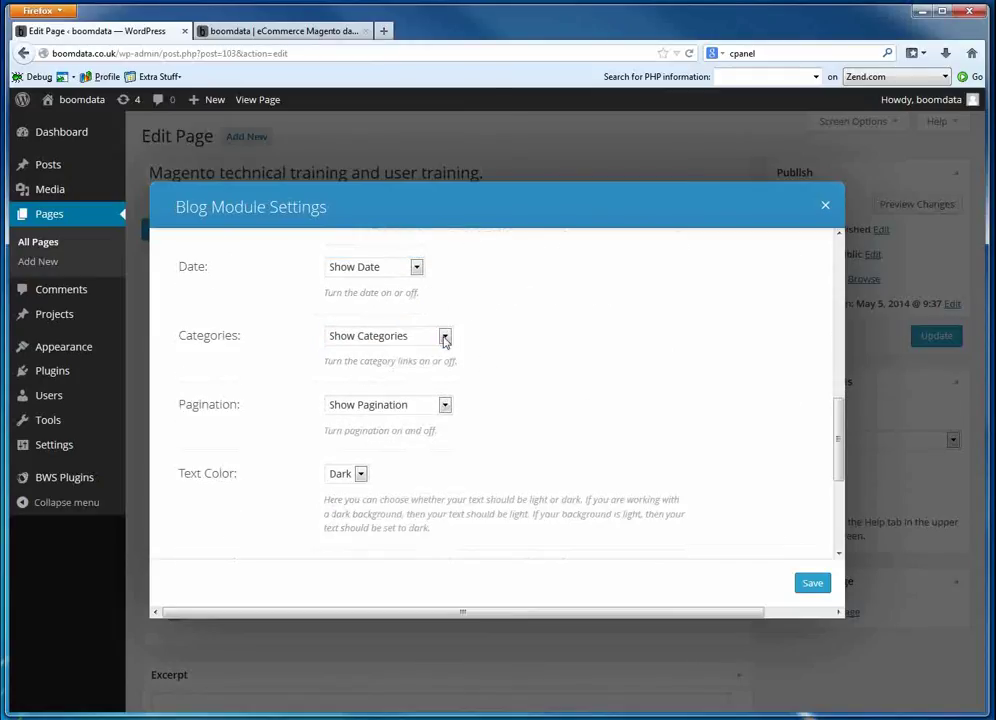
left_click(445, 339)
left_click(427, 367)
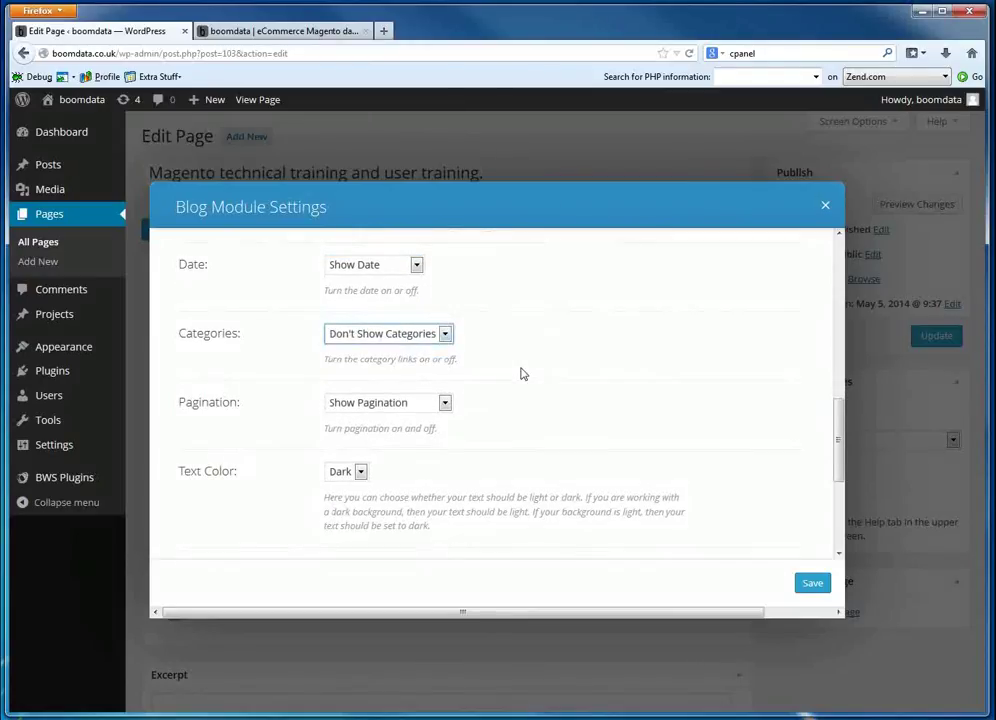
Label the module 'Blog Magento technical training and user training.' and save its settings.
scroll(521, 374, "down", 2)
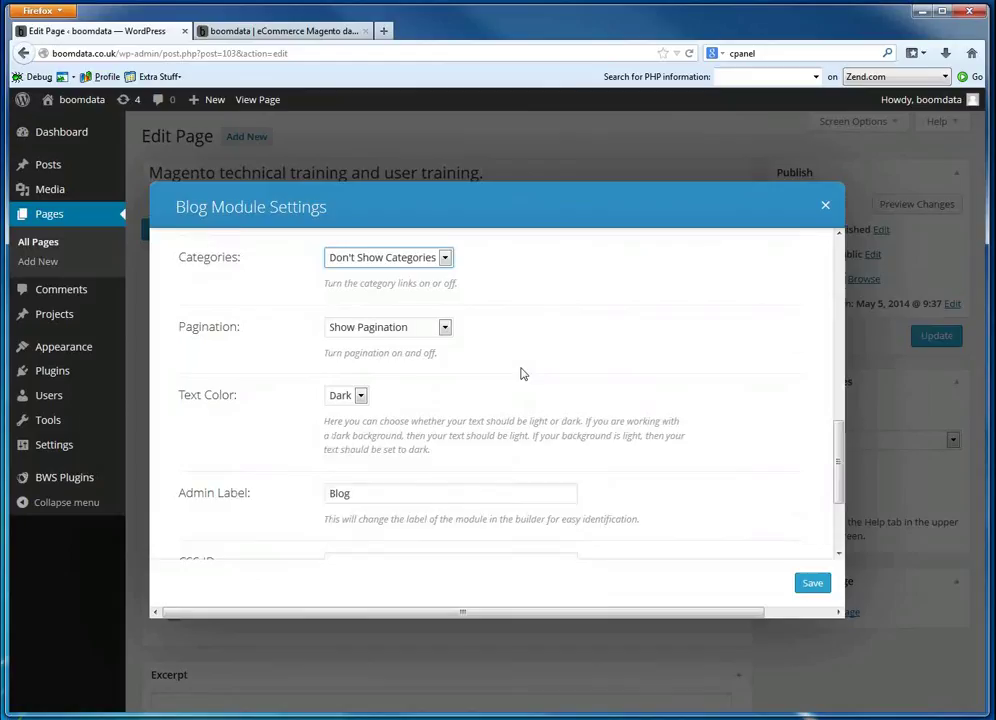
scroll(521, 374, "down", 2)
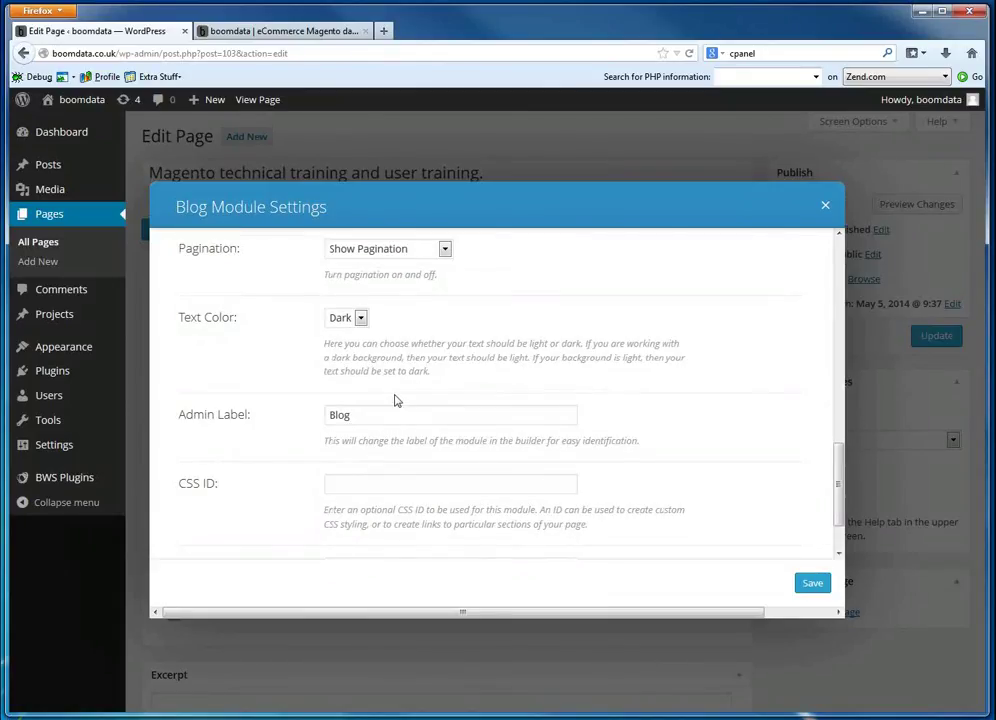
scroll(390, 395, "down", 2)
left_click(368, 347)
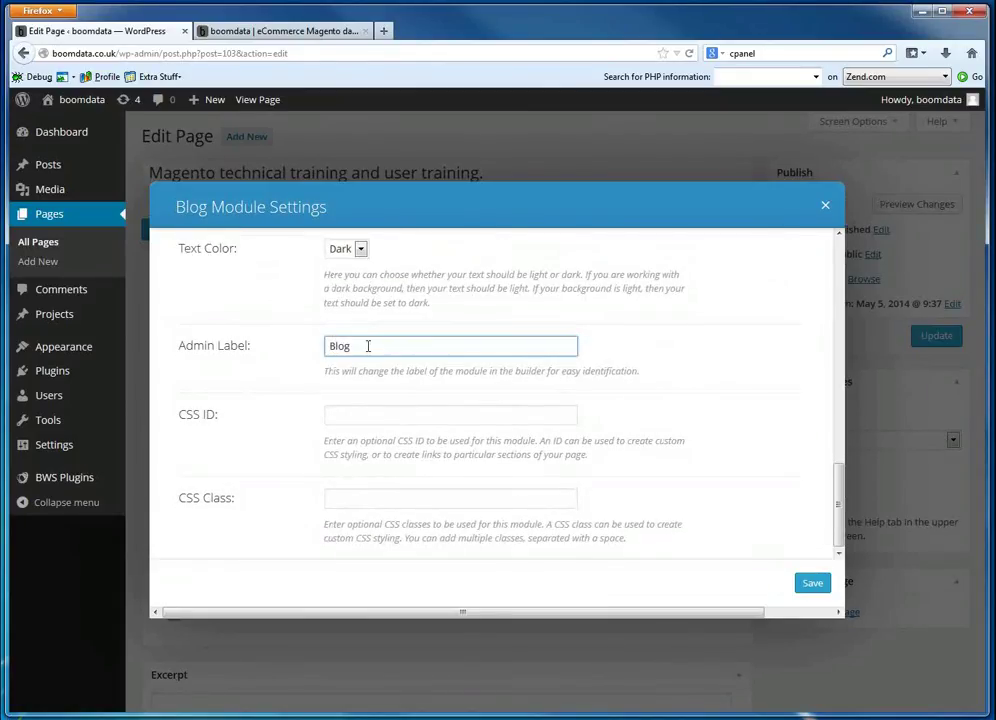
right_click(368, 346)
left_click(421, 411)
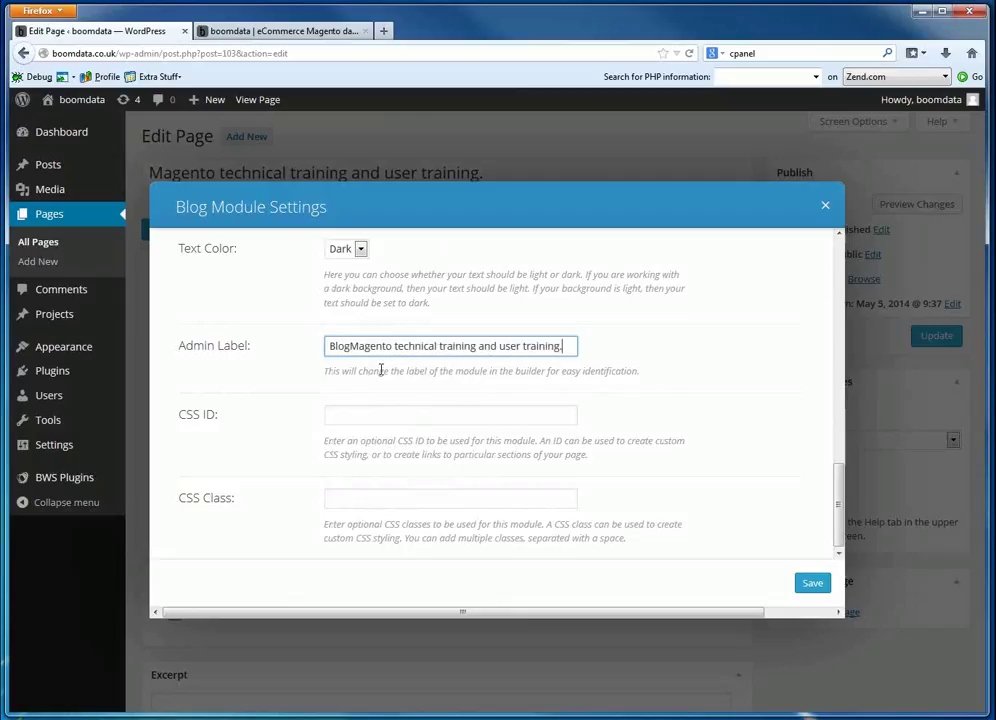
left_click(351, 347)
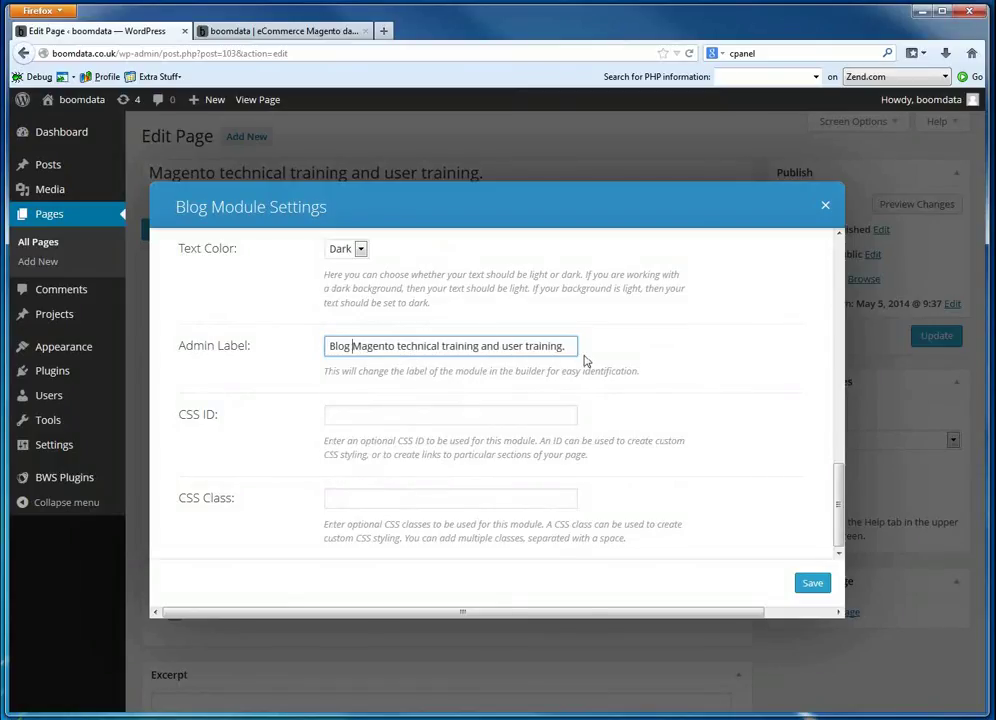
left_click(808, 583)
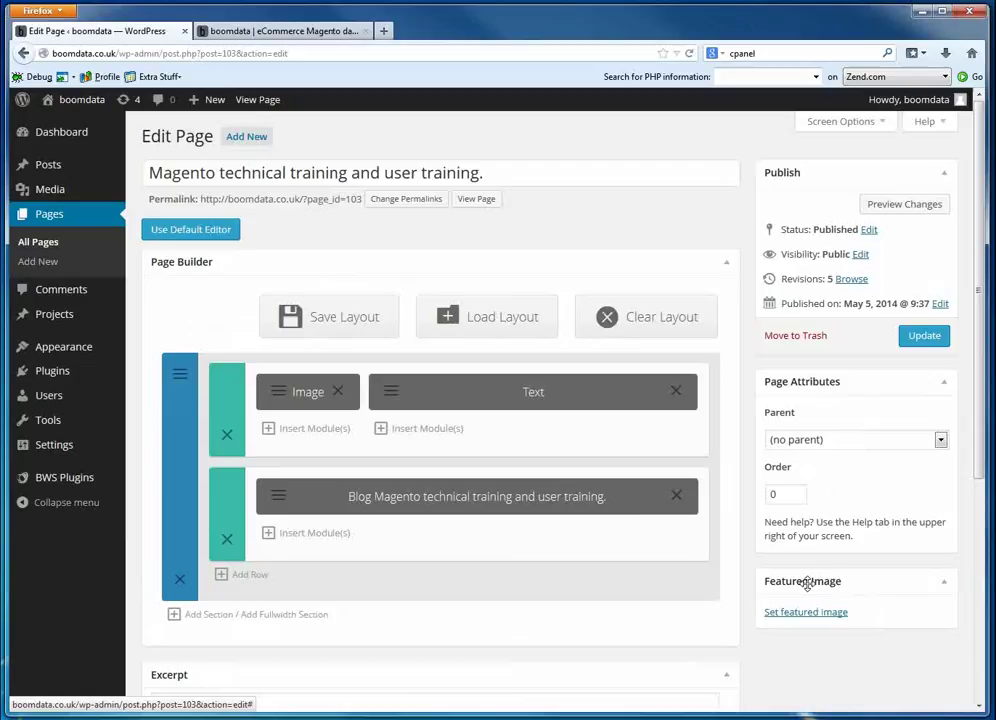
Update the training page and view it live, where the blog feed shows No Results Found.
left_click(924, 338)
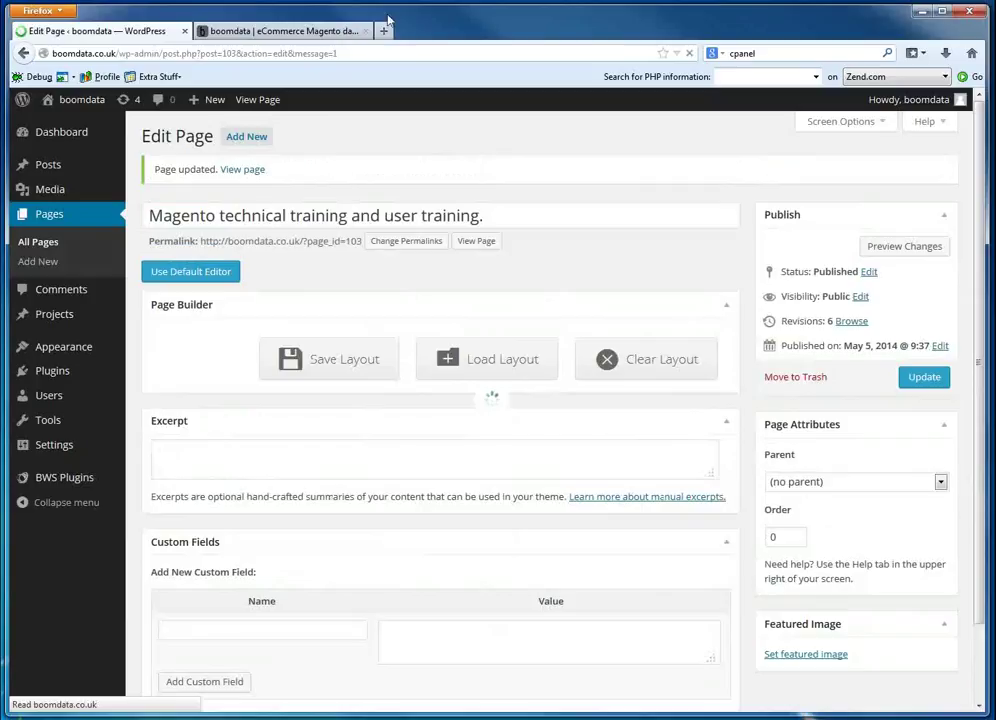
left_click(284, 31)
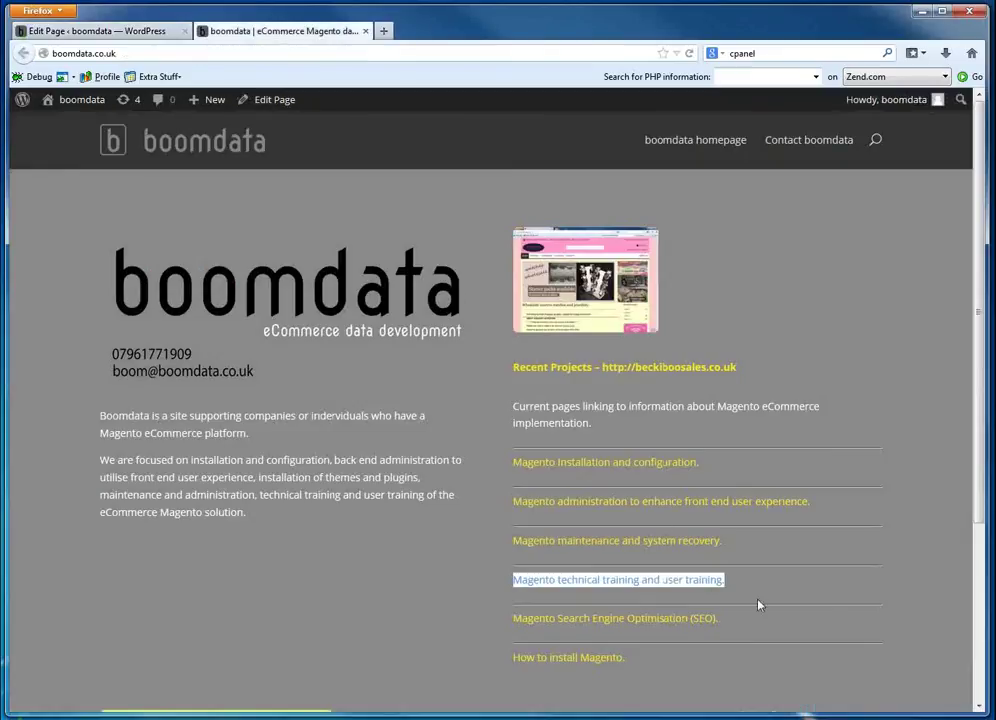
left_click(706, 584)
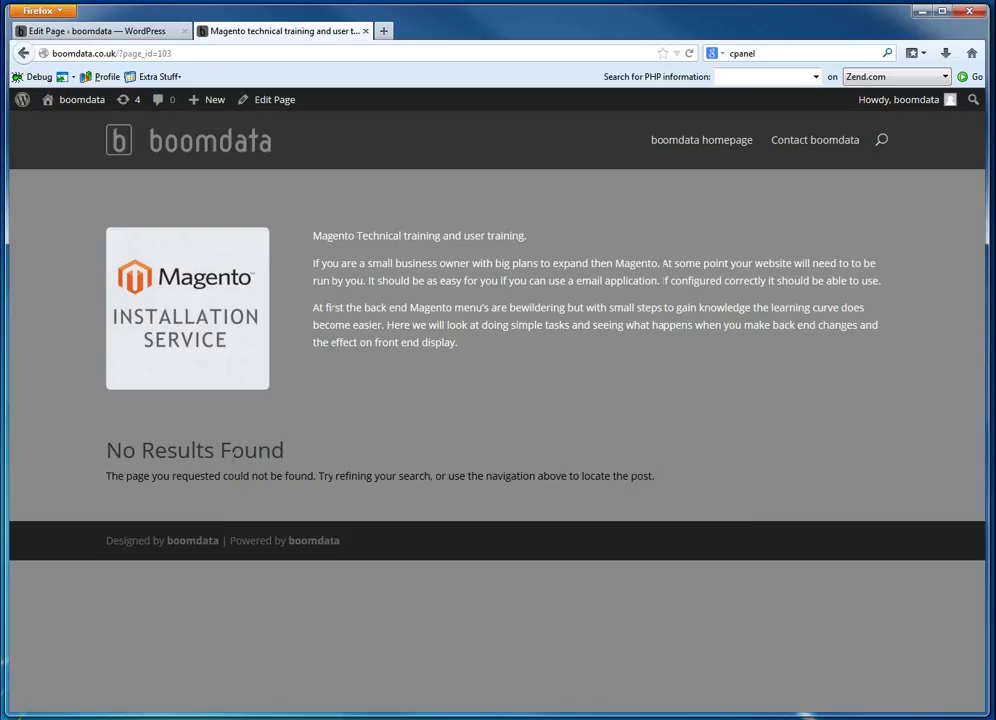
left_click(142, 34)
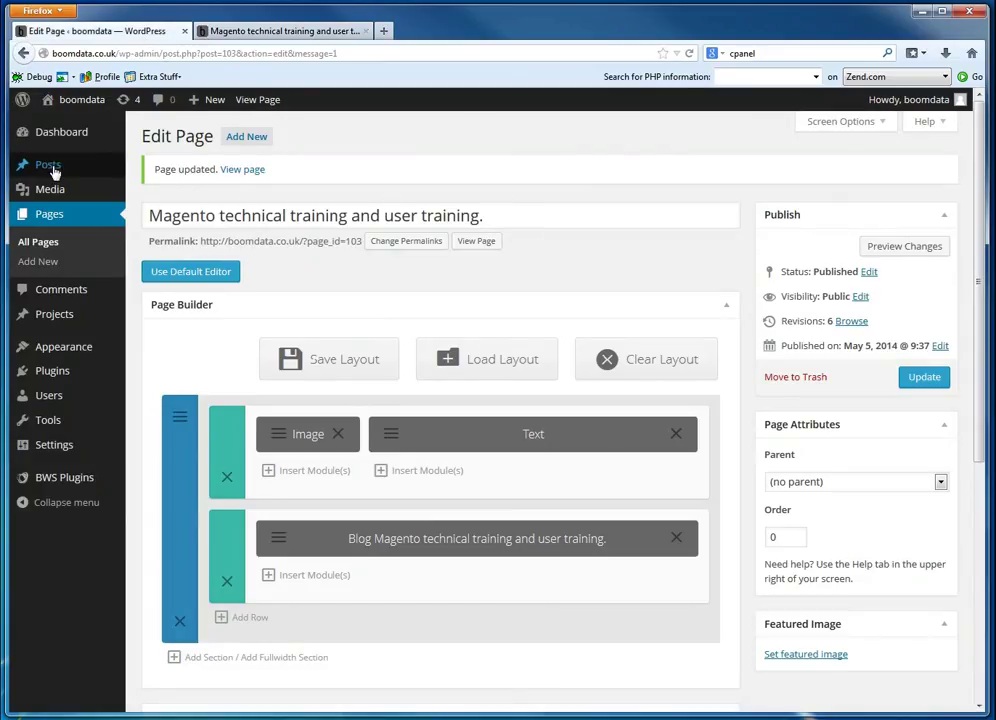
Start a new post titled 'Magento technical training and user training.'.
mouse_move(52, 172)
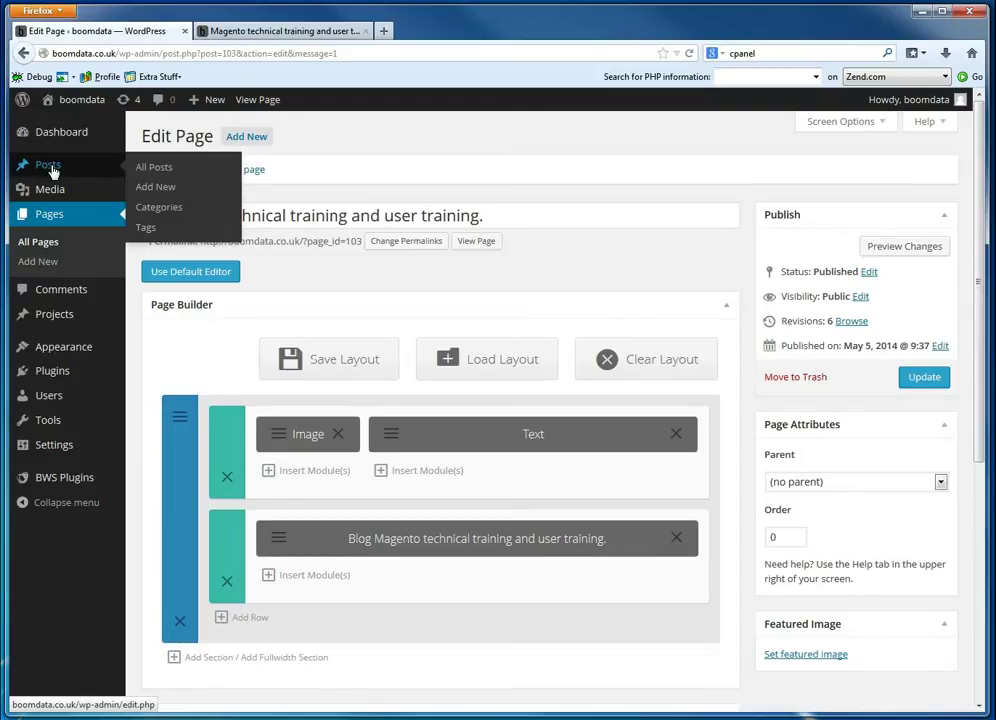
left_click(172, 192)
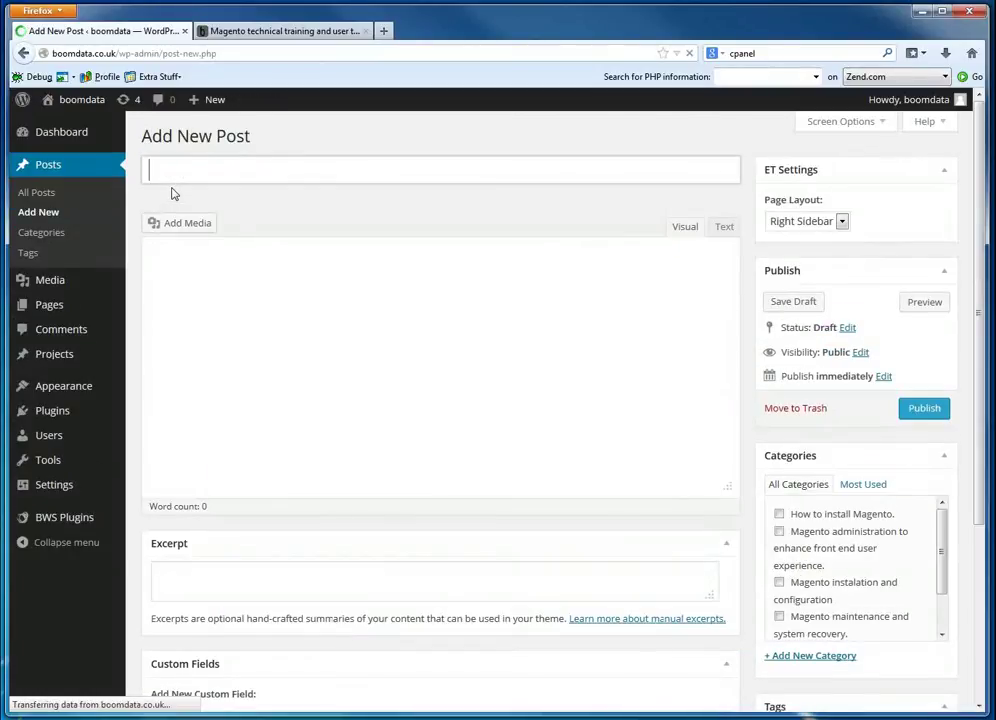
right_click(258, 171)
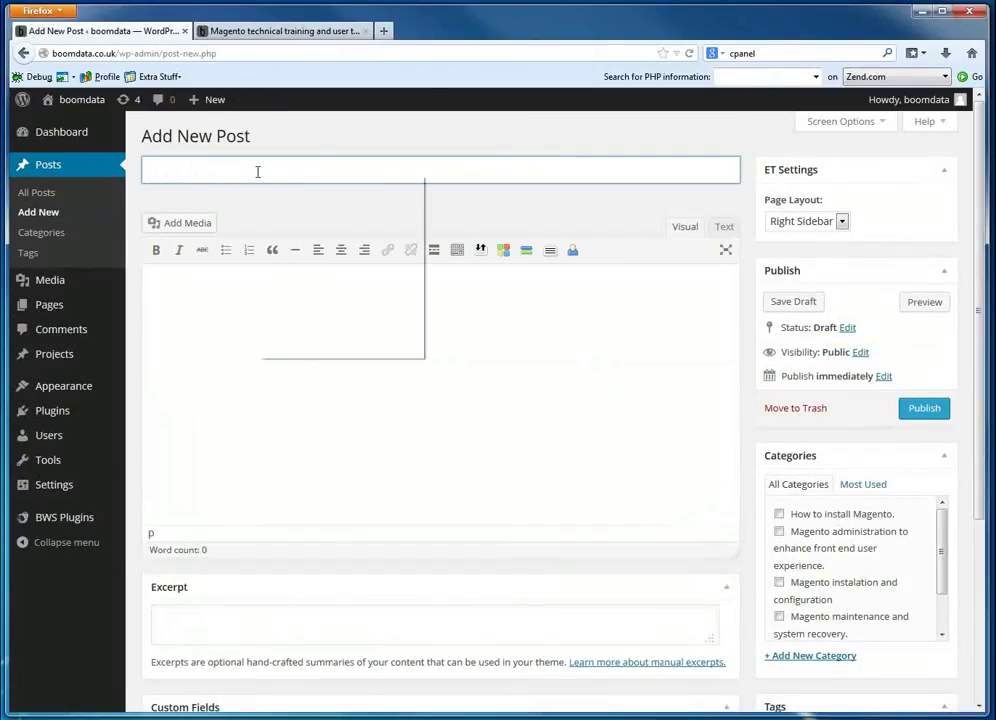
left_click(300, 234)
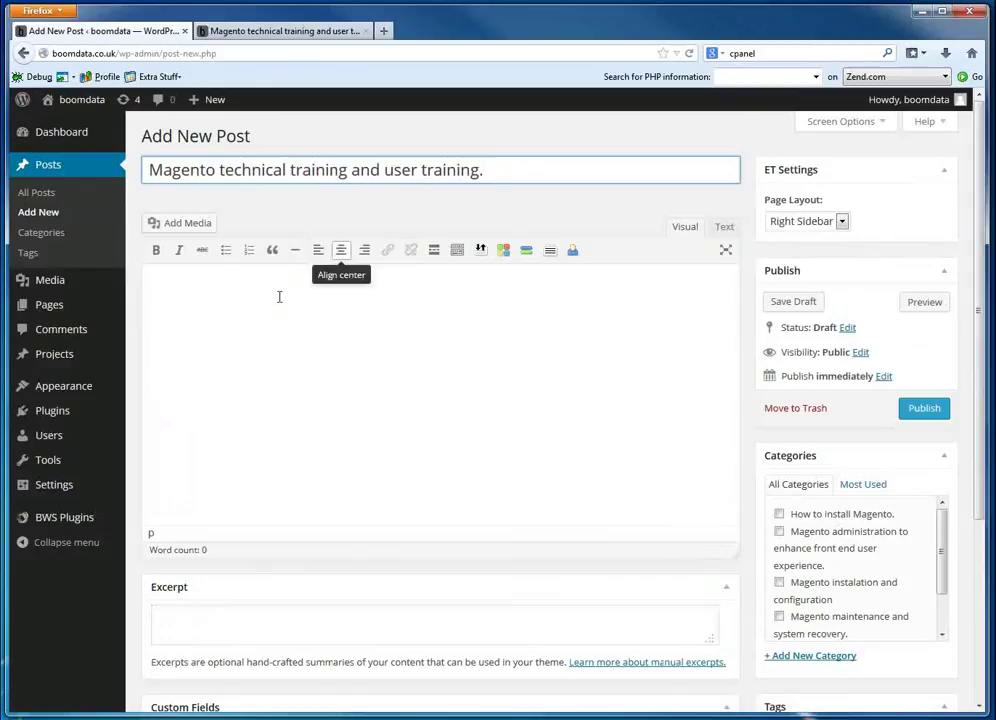
Paste the training phrase after 'Here:' in the body and remove its link.
left_click(305, 286)
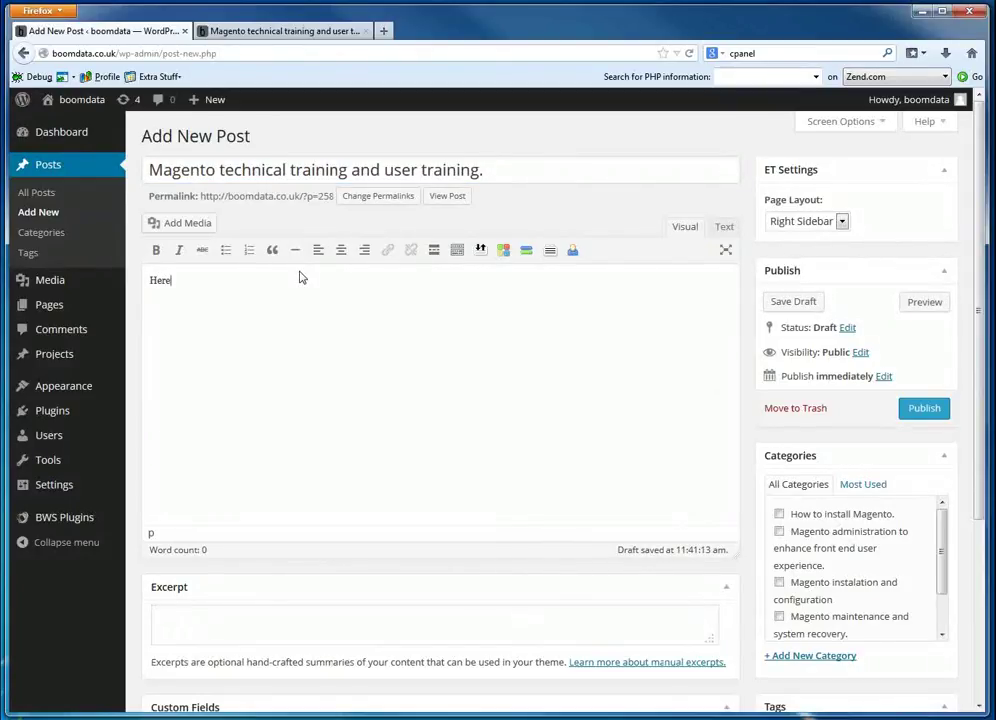
right_click(207, 285)
left_click(243, 347)
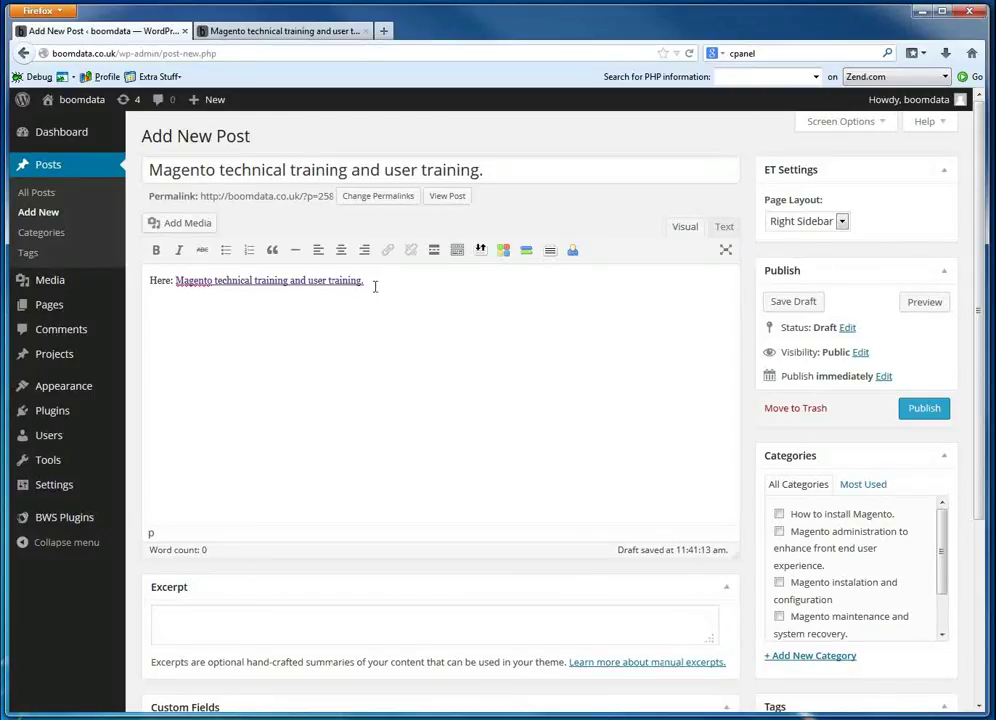
left_click_drag(371, 280, 178, 283)
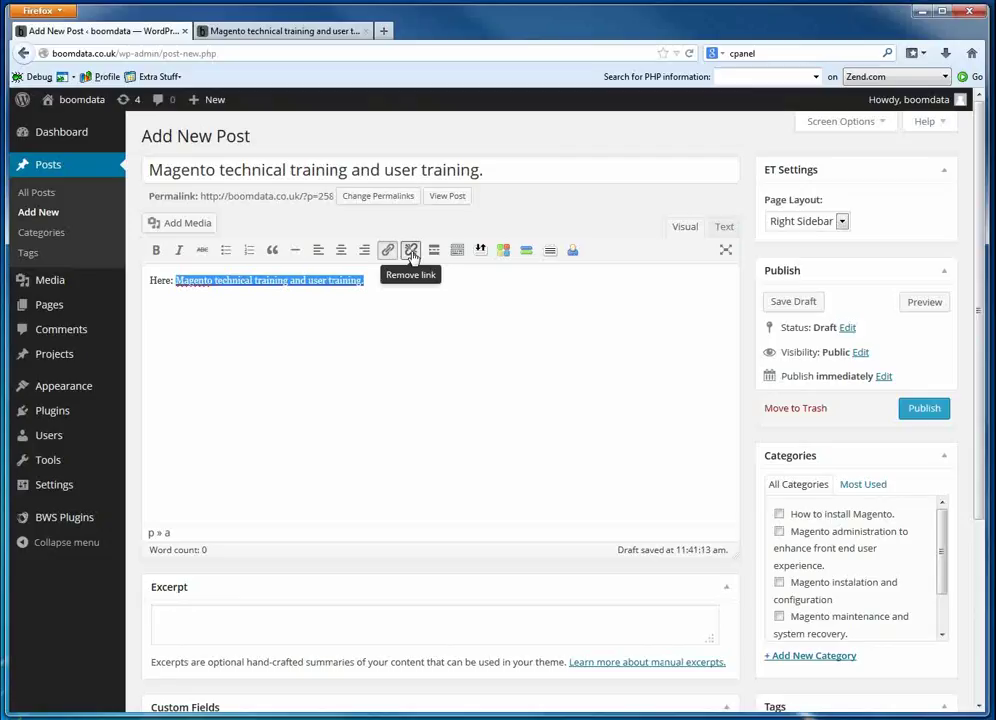
left_click(411, 250)
left_click(398, 282)
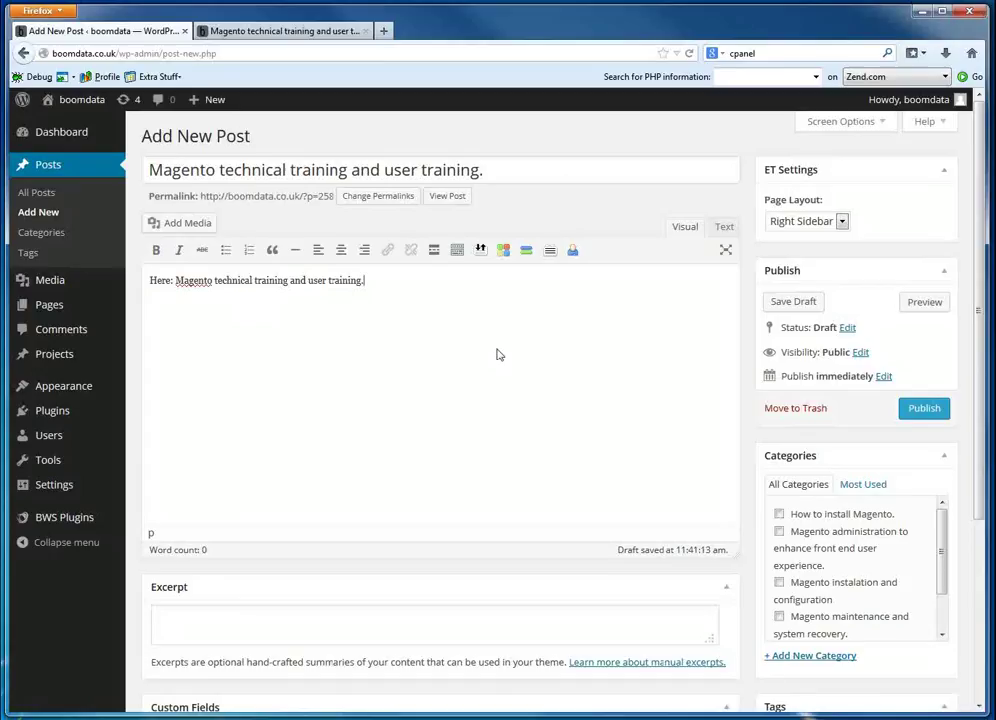
File the post under 'Magento technical training and user training.' and publish it.
scroll(499, 354, "down", 2)
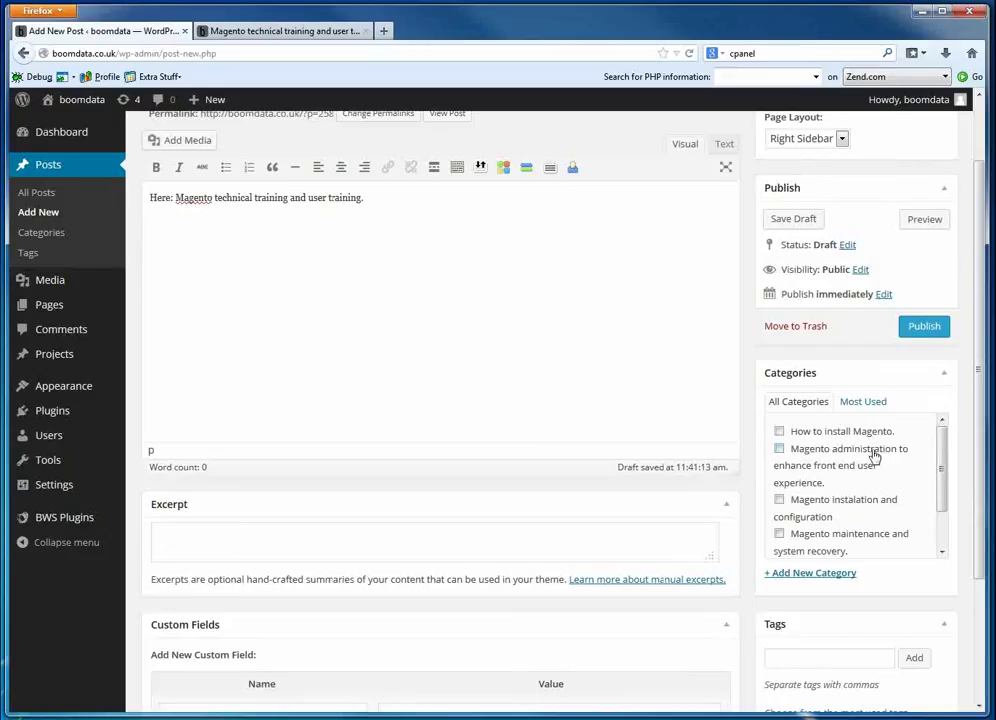
scroll(845, 507, "down", 2)
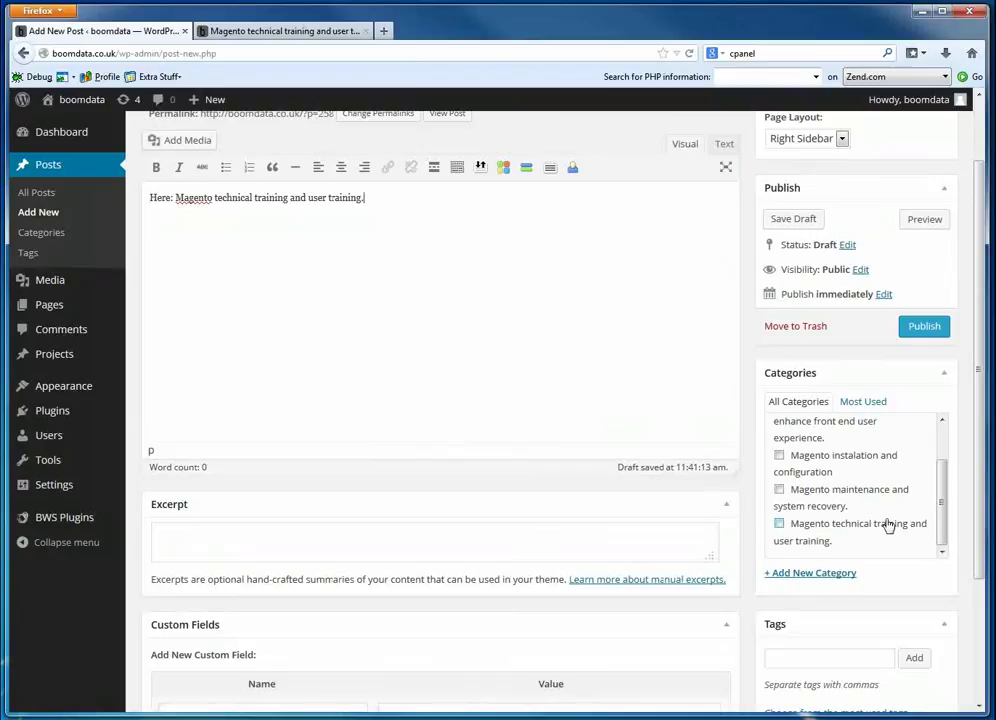
left_click(780, 525)
scroll(877, 510, "down", 3)
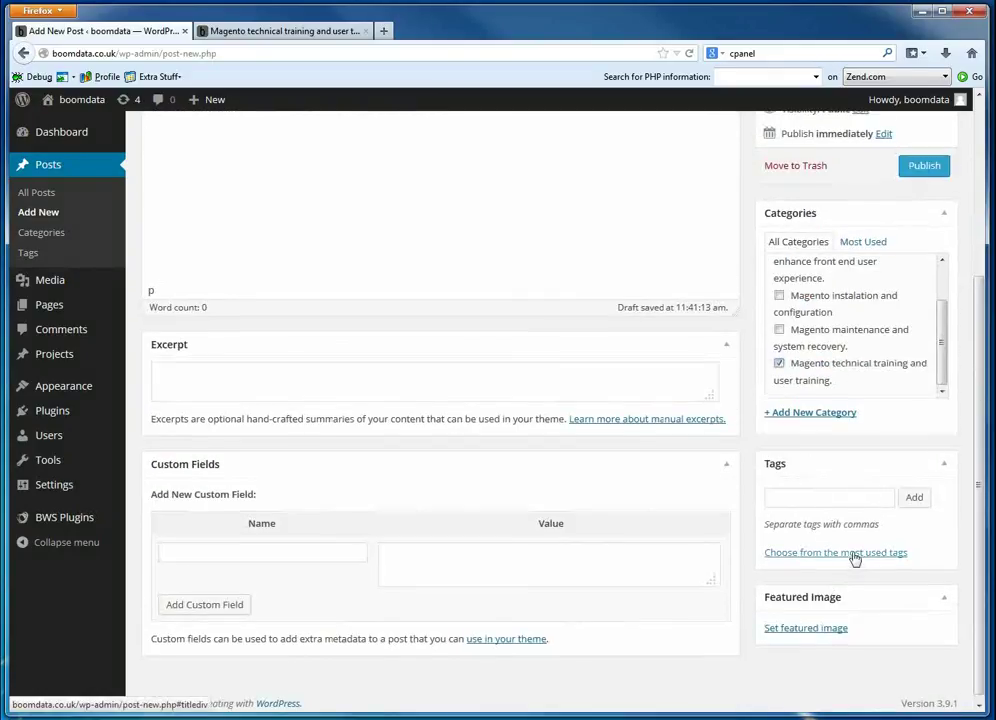
scroll(860, 556, "up", 5)
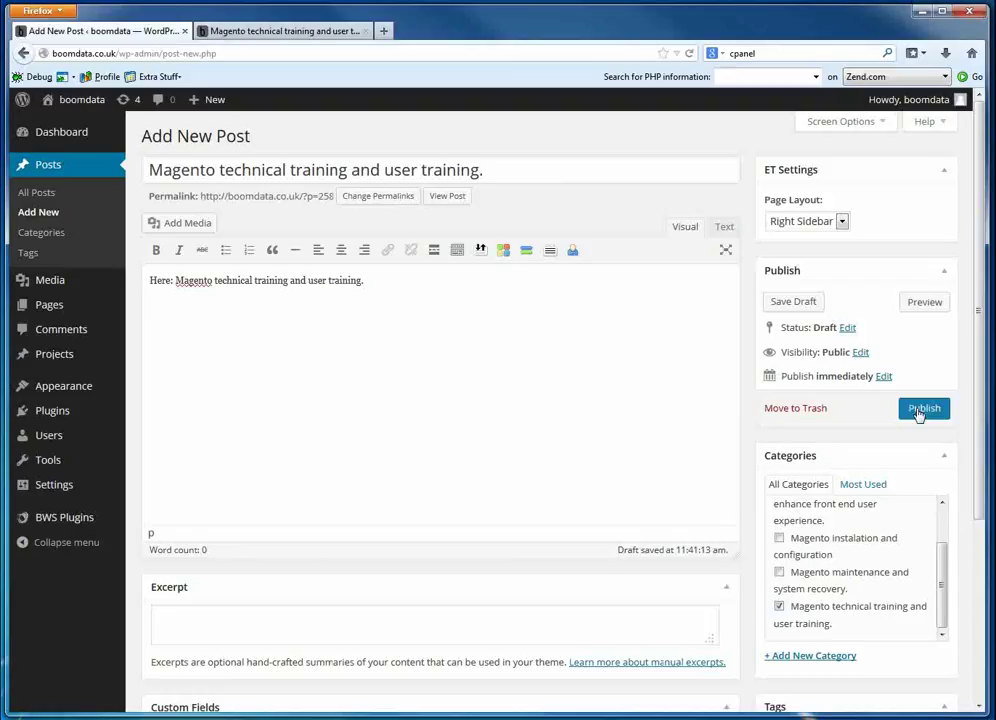
left_click(920, 410)
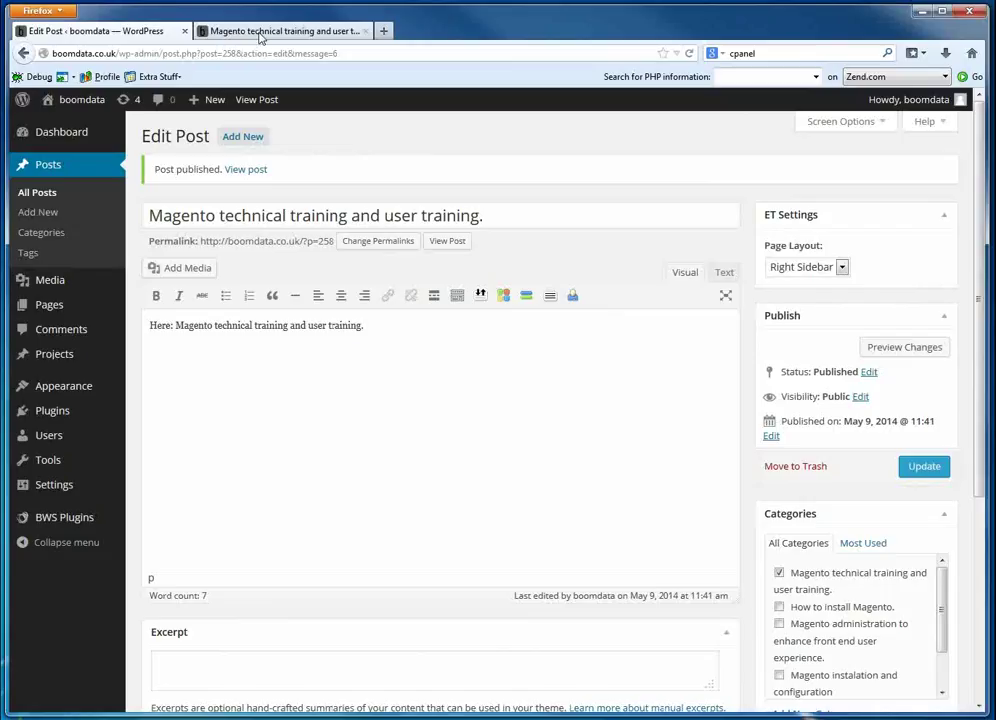
Reload the live training page to see the new post and its 'Here:' excerpt in the feed.
left_click(260, 33)
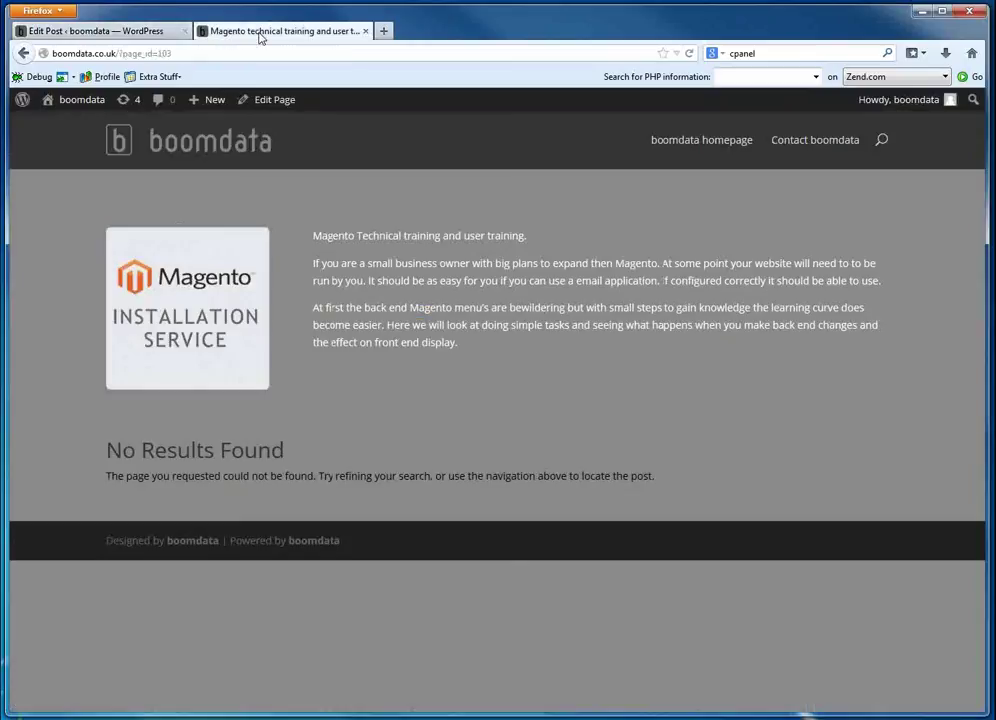
left_click(689, 54)
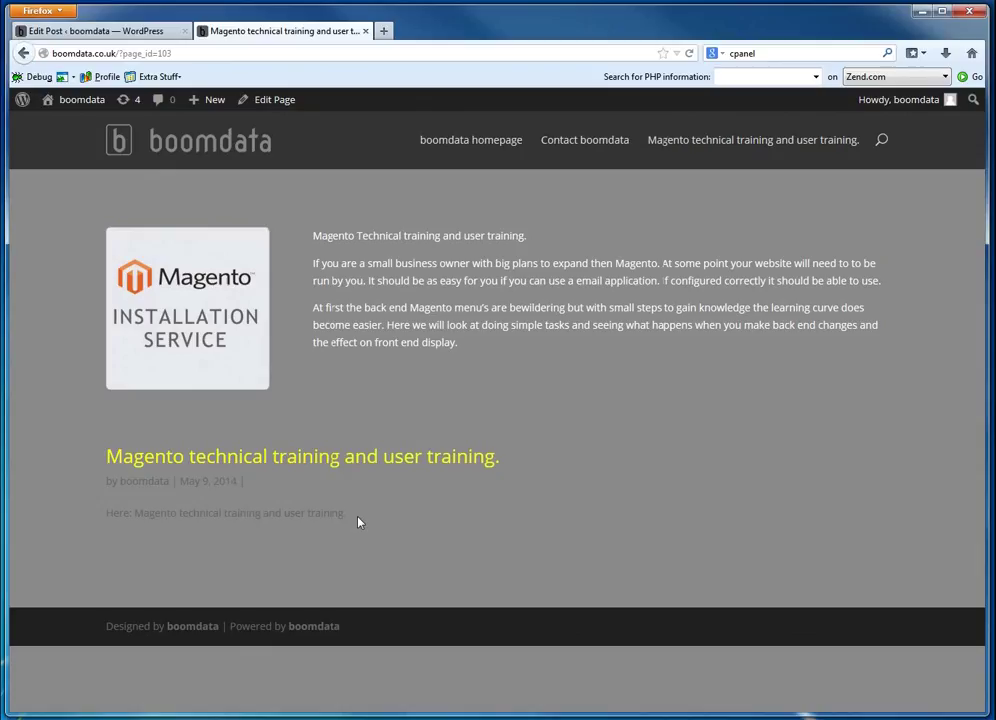
left_click_drag(358, 521, 108, 515)
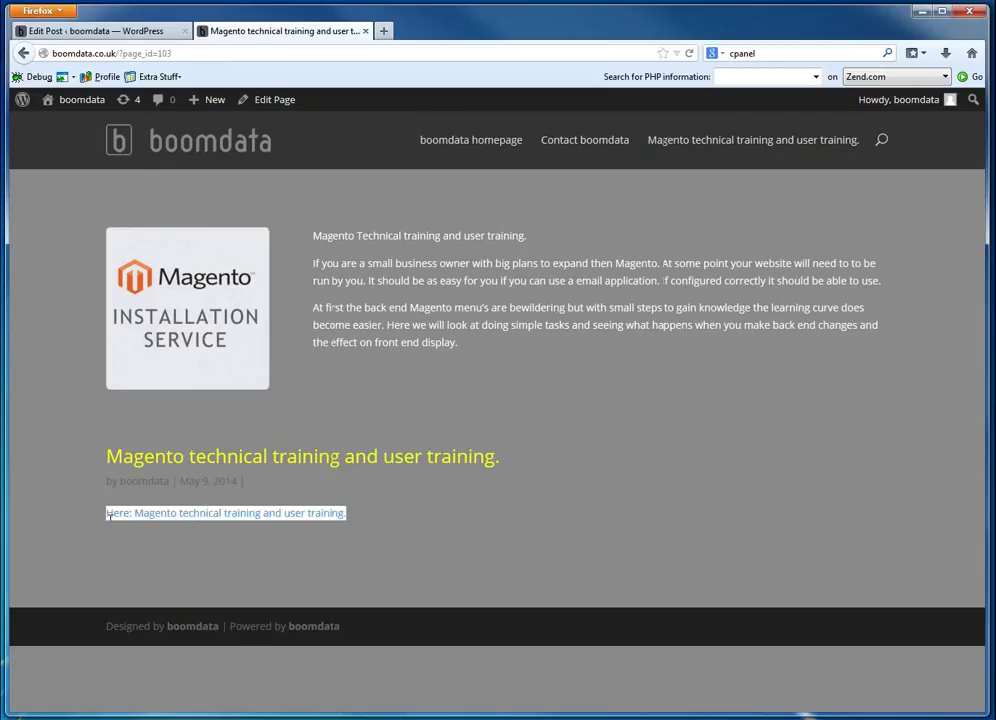
left_click(293, 503)
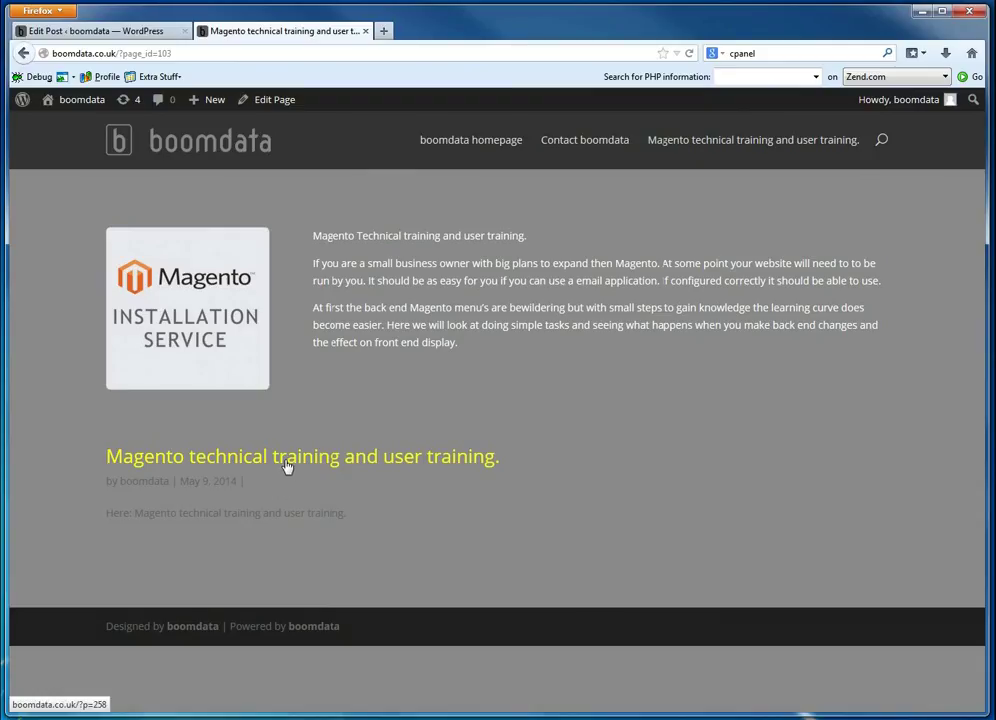
Open the new post and submit the comment 'Second blog post'.
left_click(221, 461)
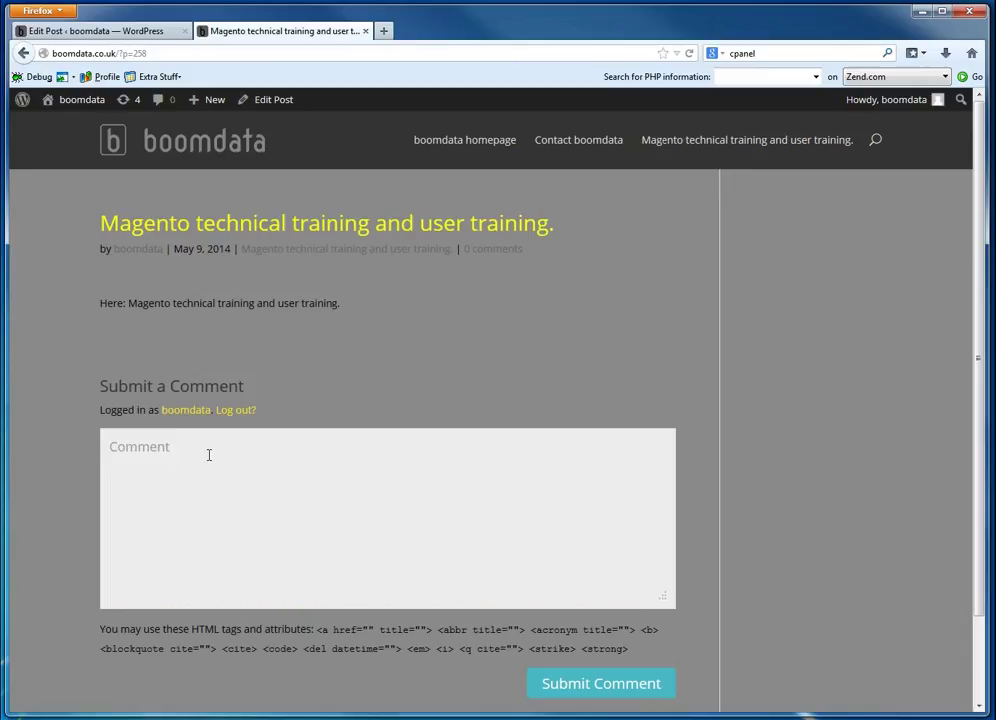
left_click(209, 455)
type("Second blog post")
left_click(617, 693)
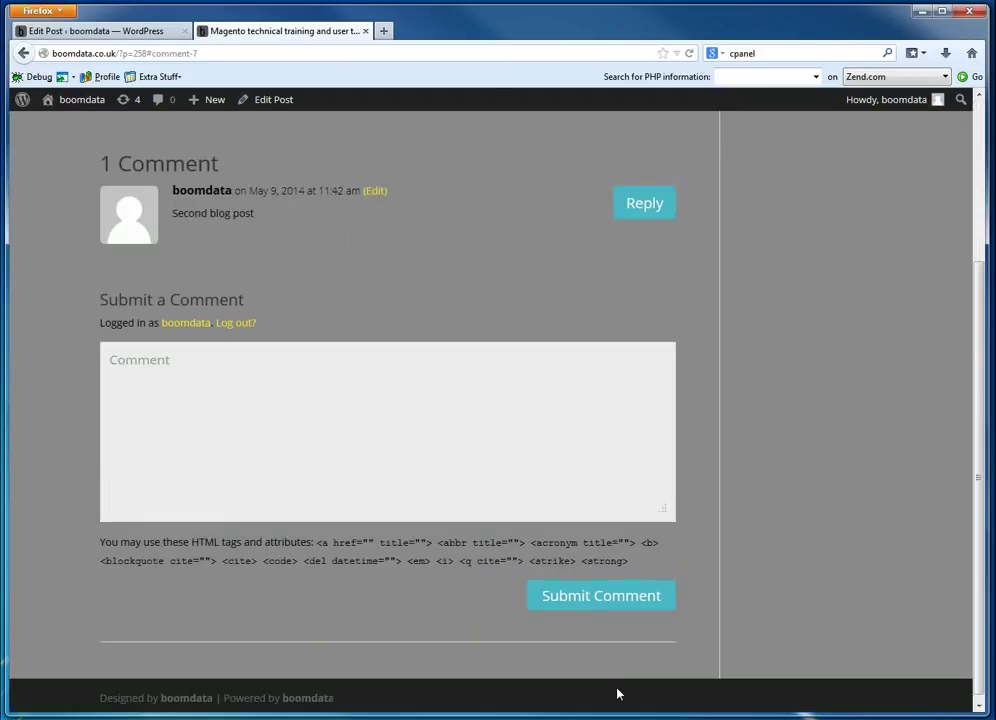
scroll(587, 649, "up", 4)
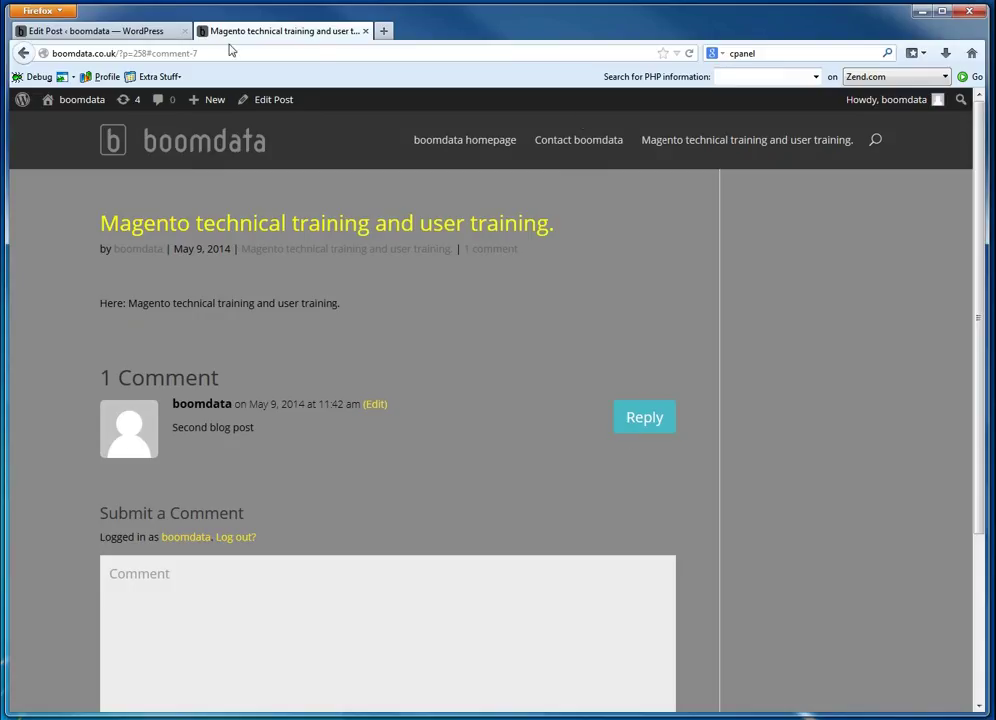
left_click(122, 48)
left_click(122, 50)
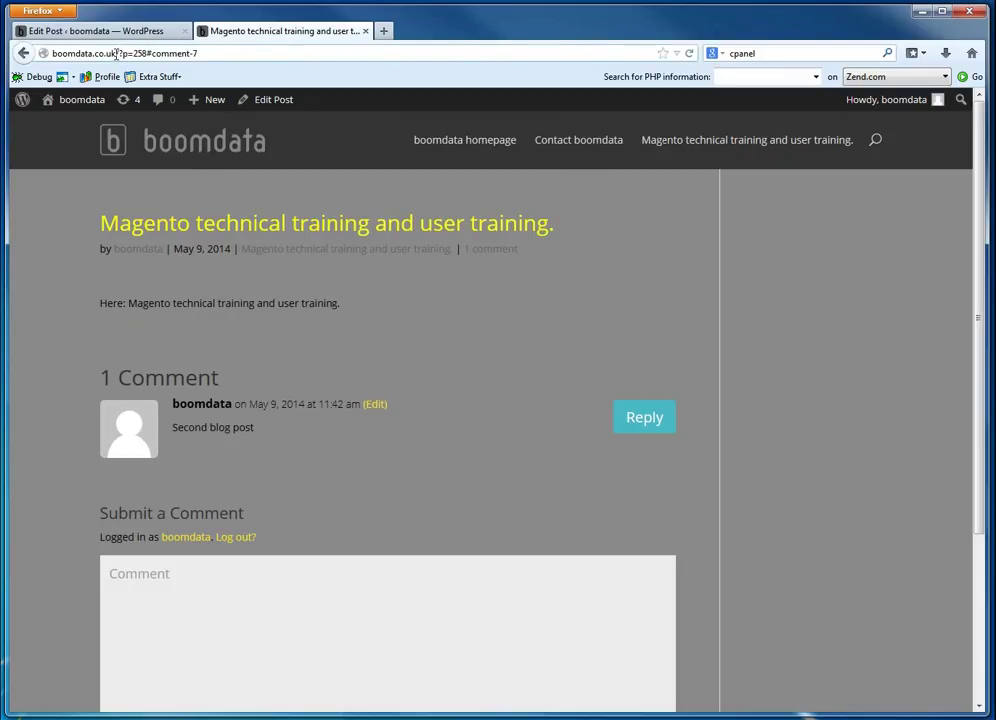
left_click_drag(116, 53, 266, 53)
key("BackSpace")
key("Return")
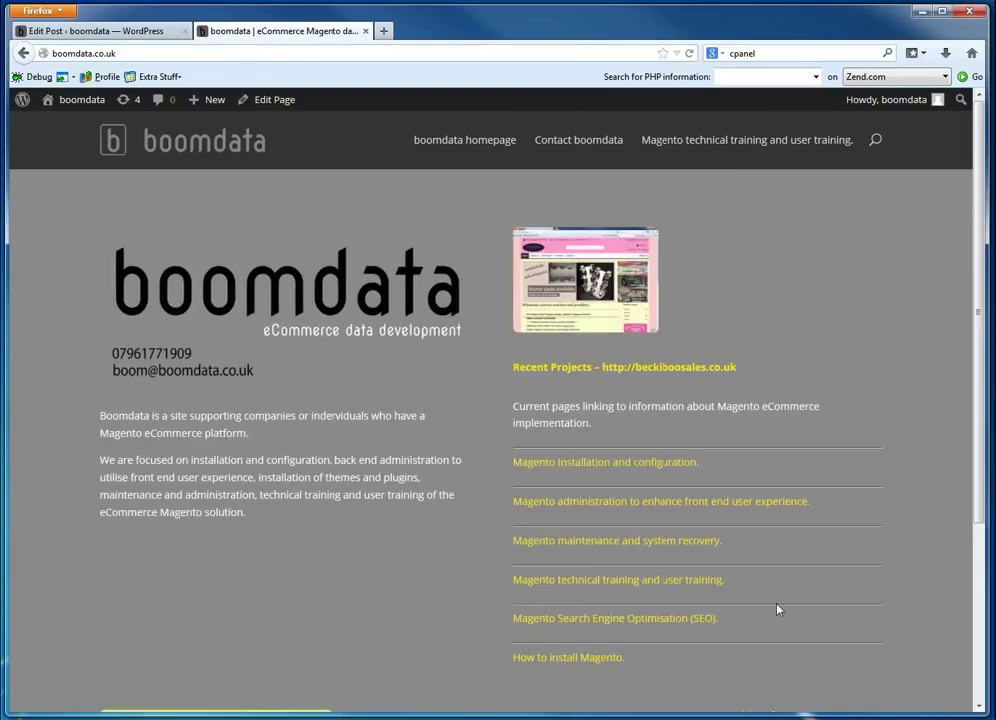
left_click(661, 582)
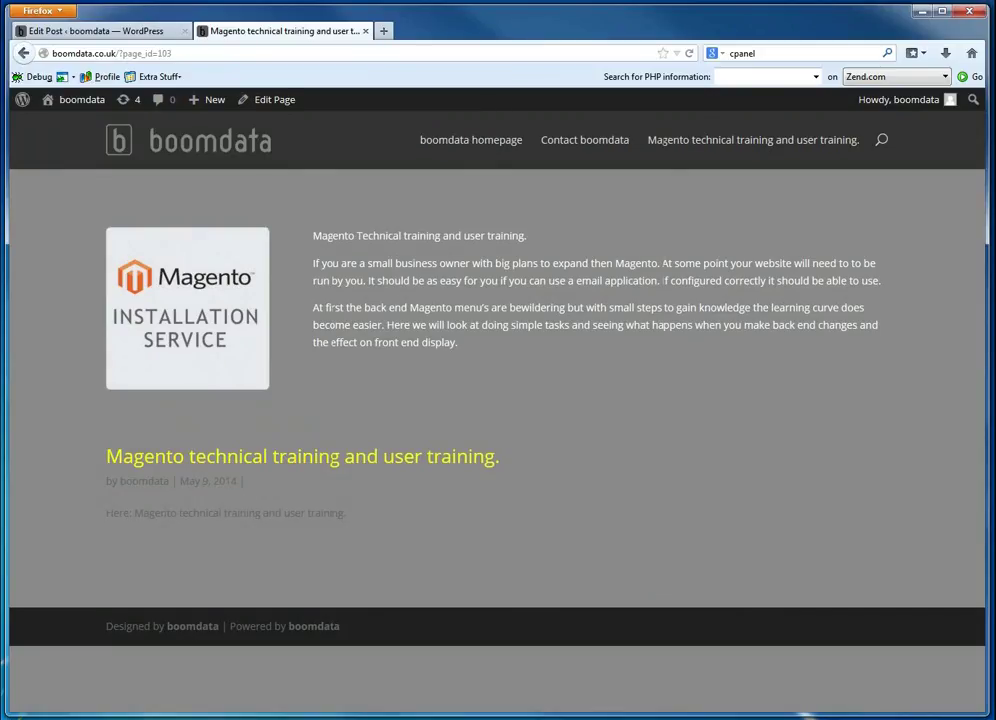
left_click(200, 462)
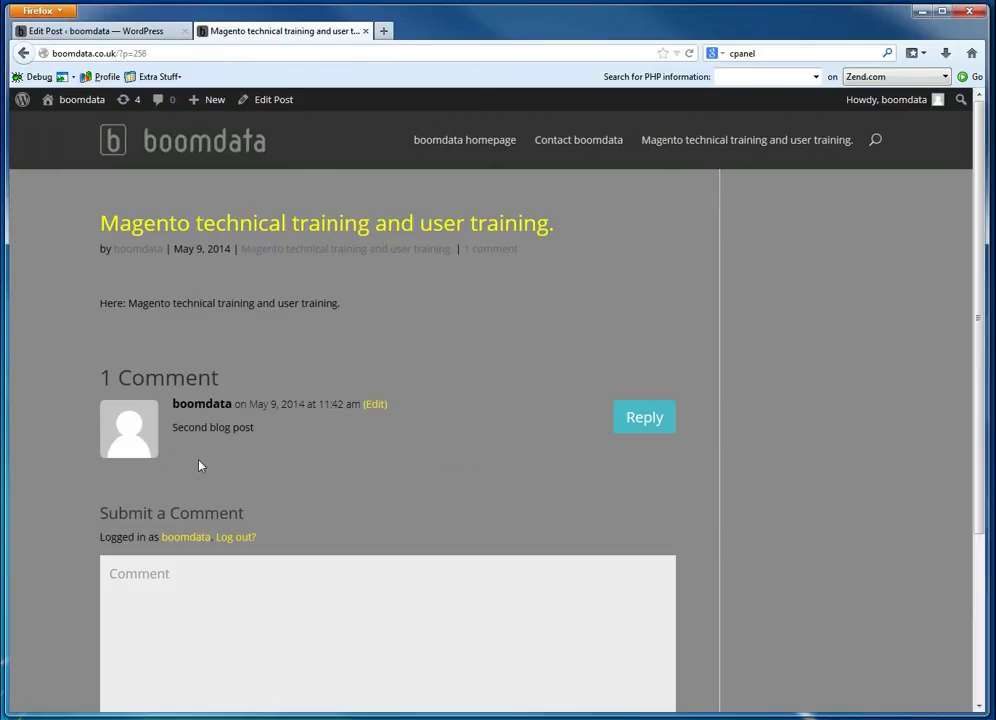
scroll(200, 464, "down", 2)
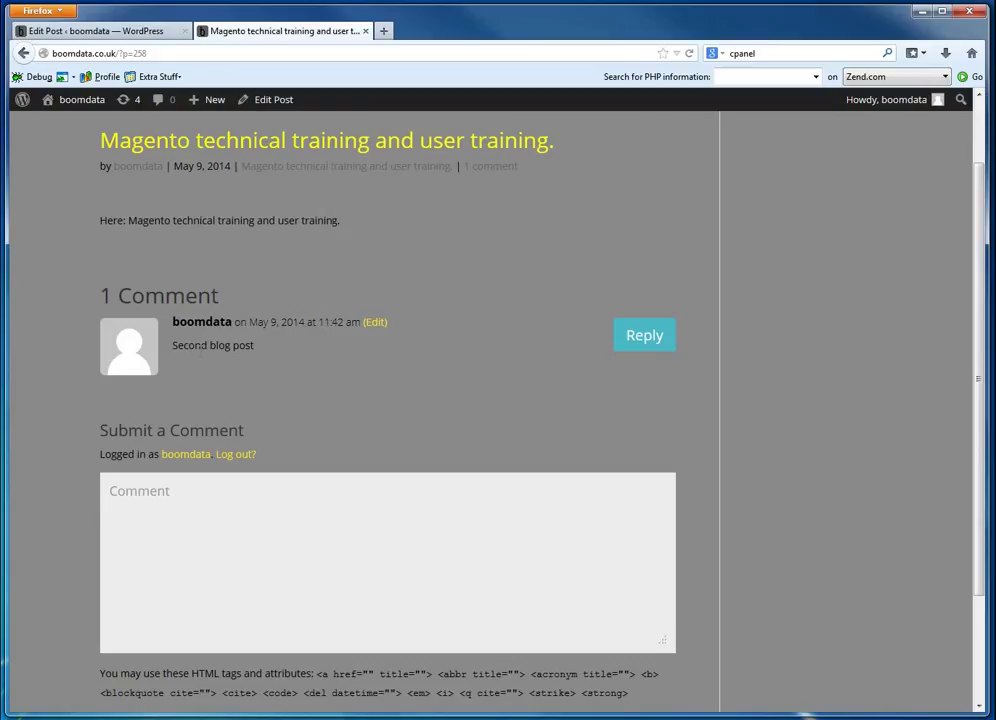
scroll(182, 425, "up", 2)
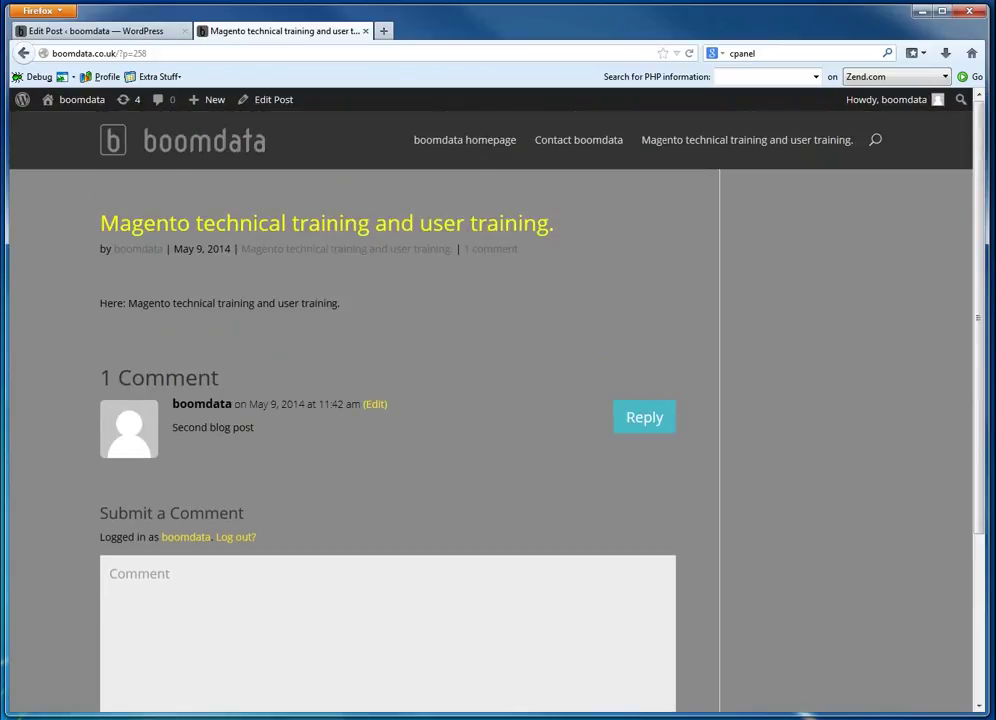
scroll(224, 427, "down", 2)
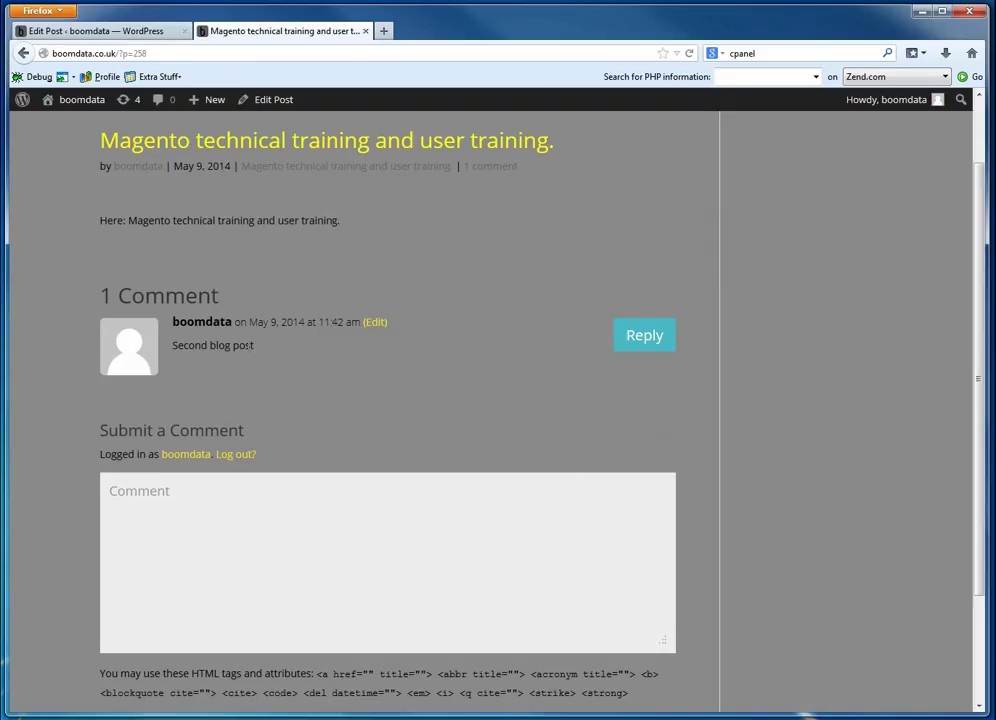
scroll(251, 350, "up", 2)
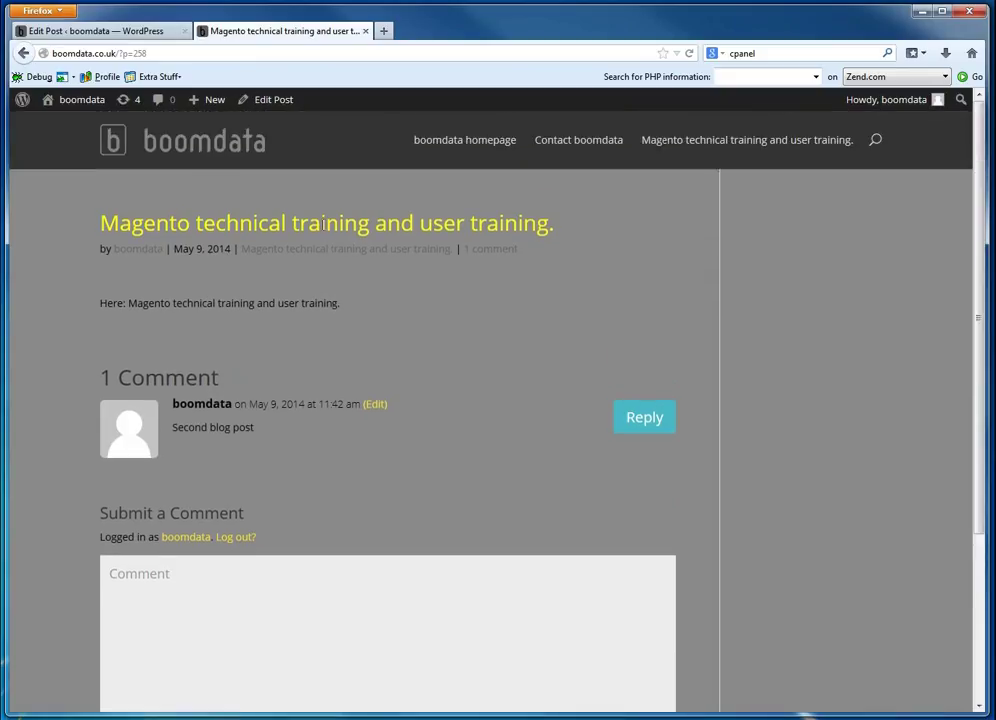
left_click(219, 159)
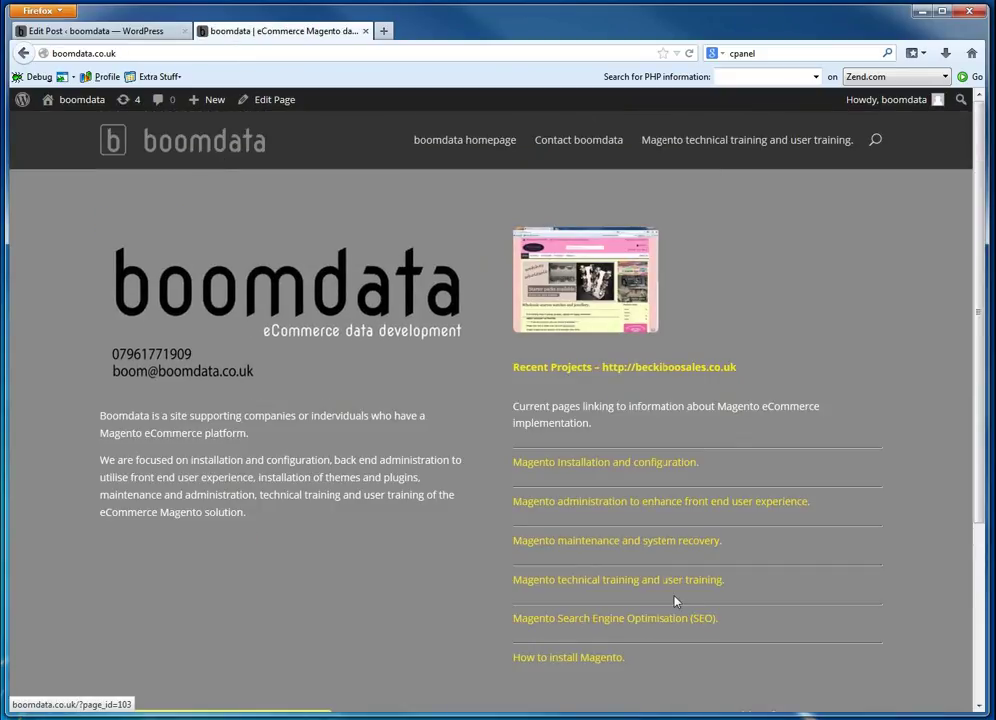
left_click(681, 593)
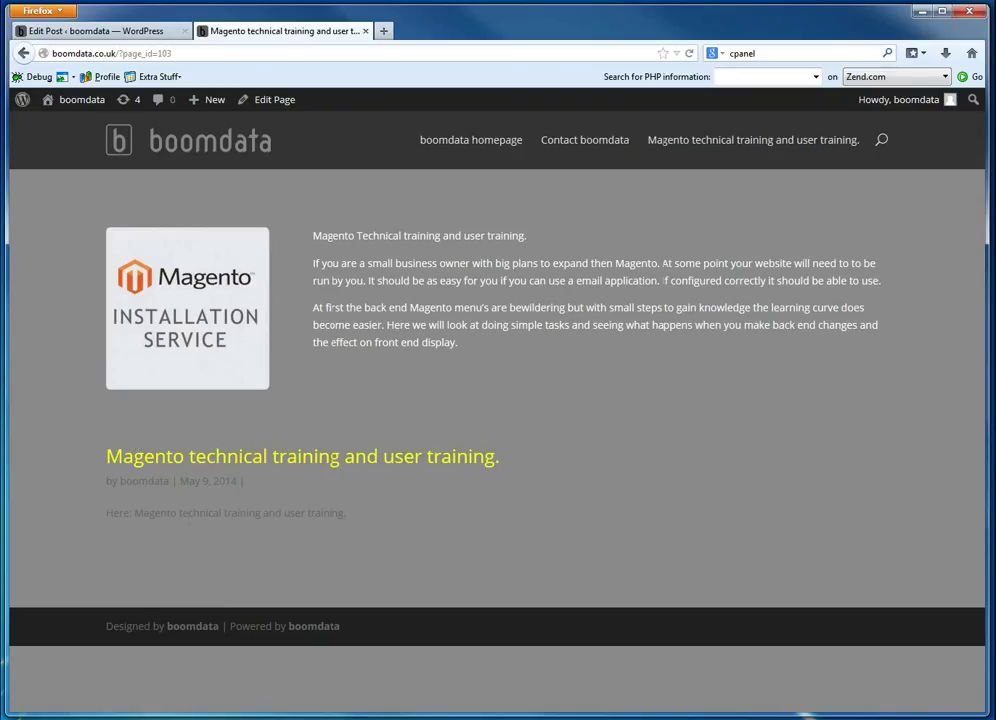
left_click(251, 465)
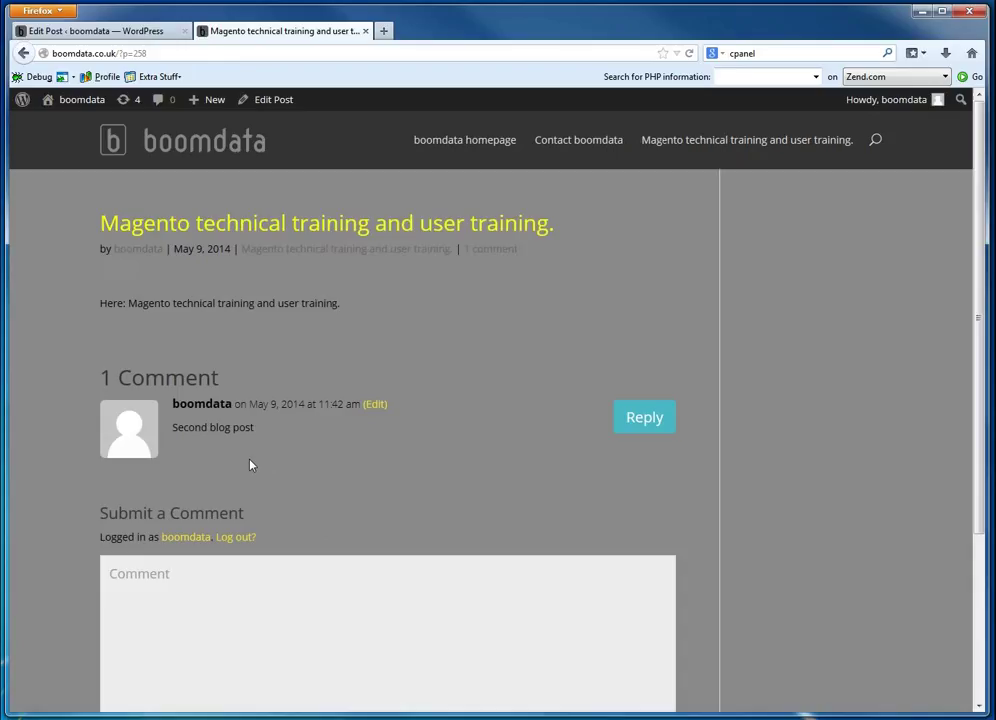
scroll(306, 426, "down", 2)
scroll(290, 365, "down", 1)
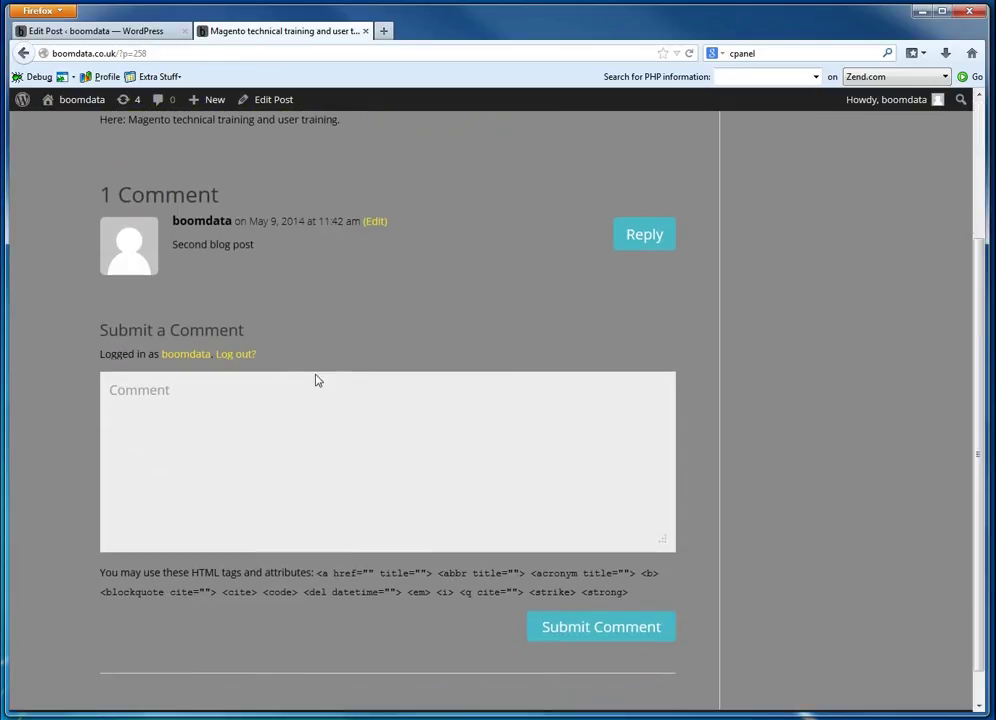
scroll(316, 380, "up", 2)
scroll(316, 378, "up", 1)
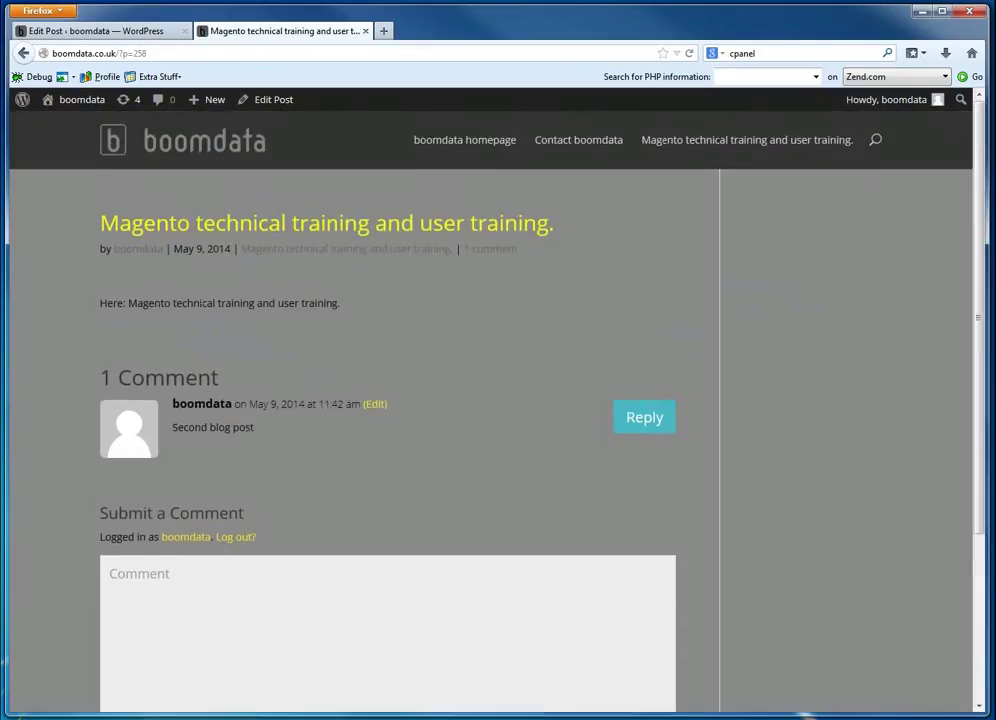